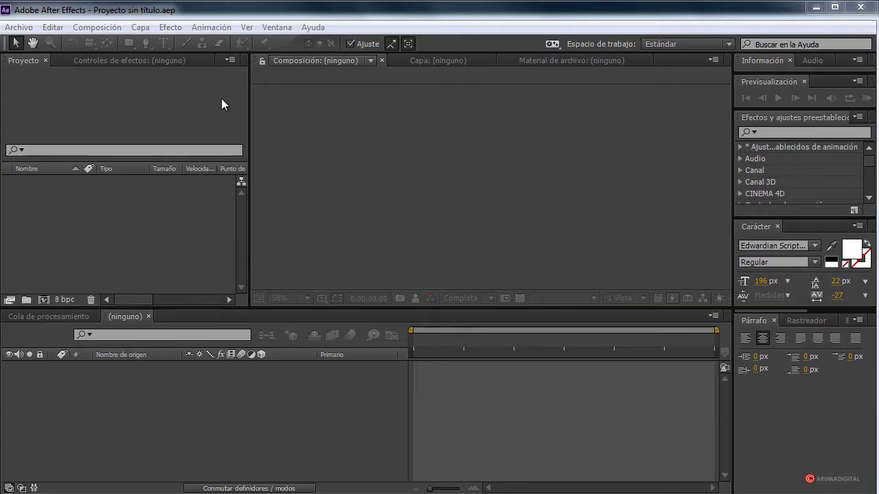
Step: Create a composition named Detalle at 100 × 100 px
left_click(106, 30)
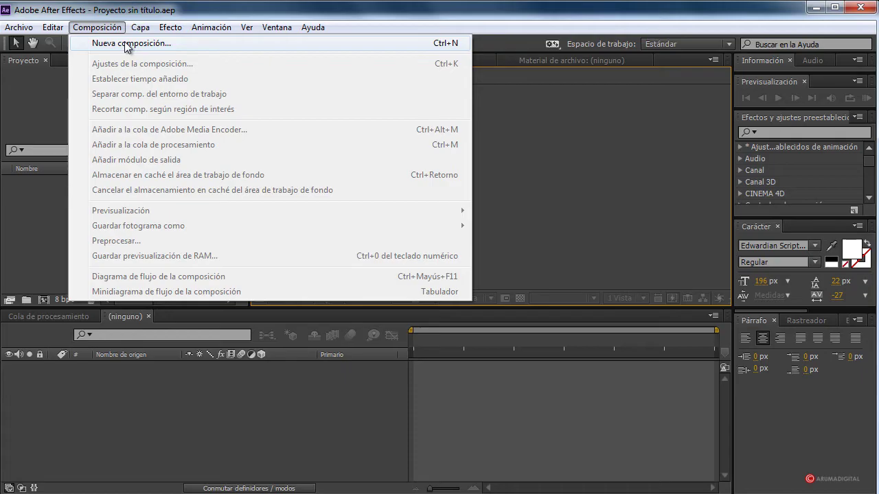
left_click(127, 44)
left_click_drag(353, 107, 373, 126)
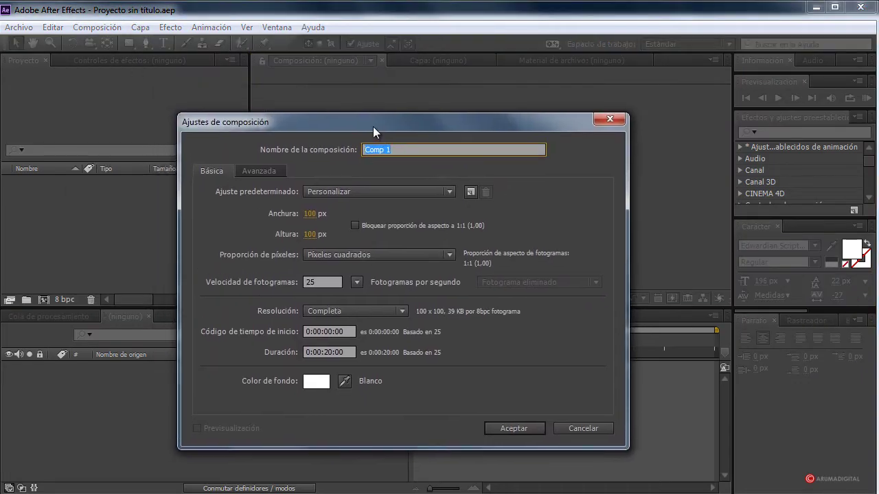
left_click(311, 214)
left_click(311, 234)
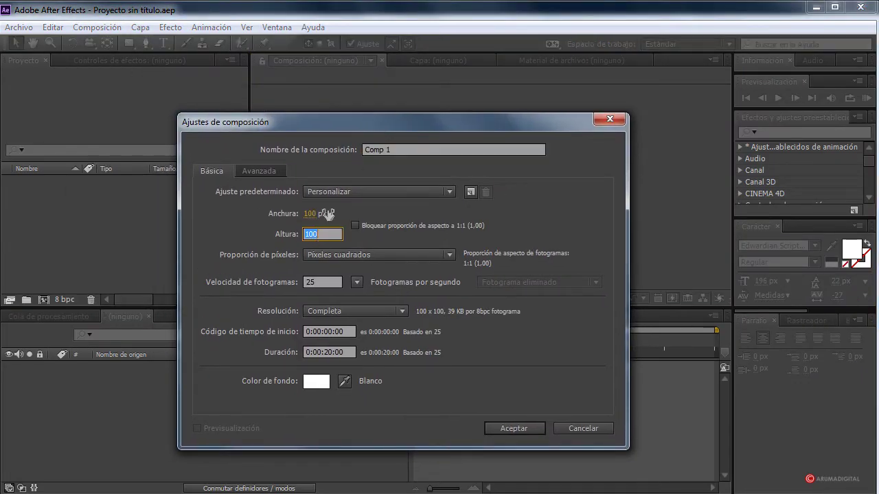
key("Return")
left_click_drag(392, 151, 356, 147)
type("Detalle")
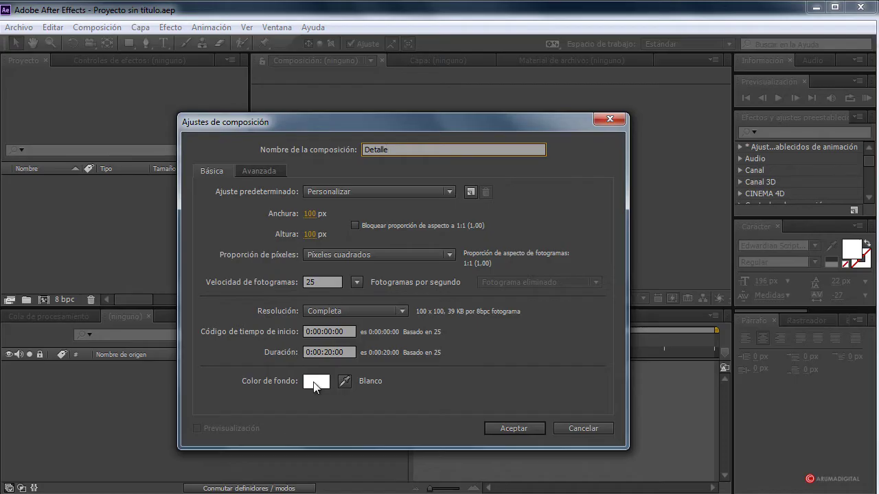
left_click(528, 429)
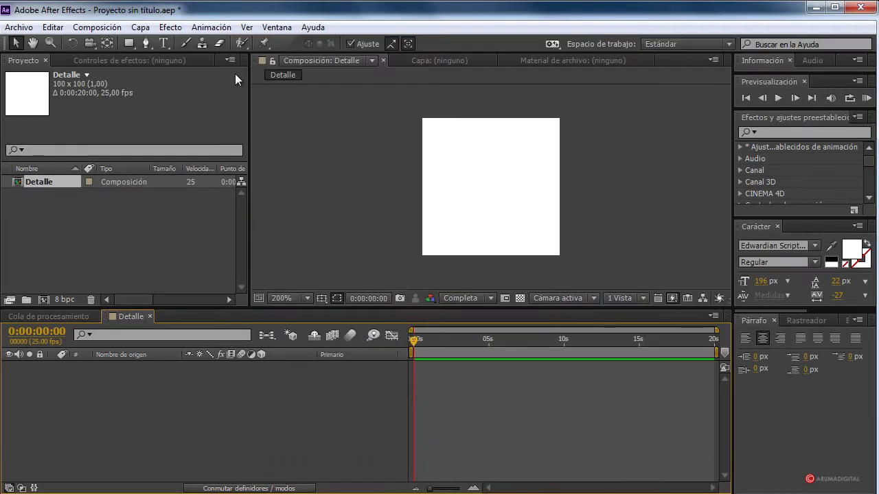
Step: Add a white 100 × 100 px solid layer to the Detalle composition
left_click(144, 28)
mouse_move(154, 44)
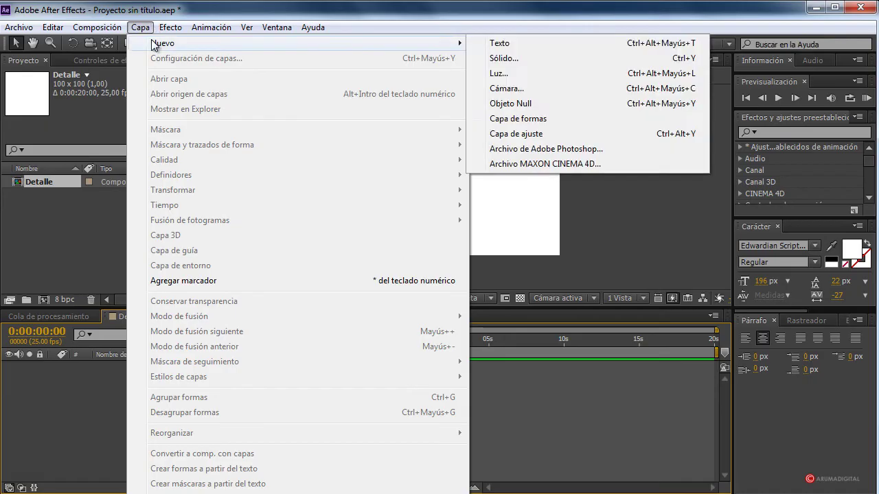
left_click(504, 58)
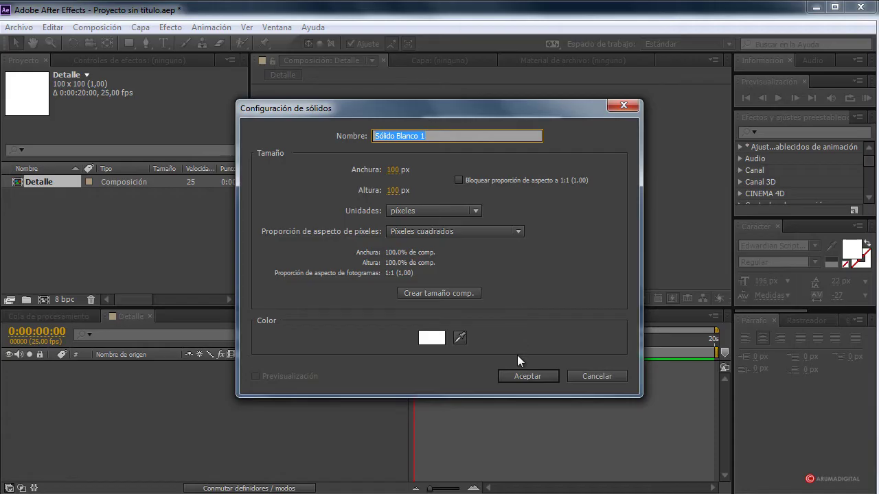
left_click(525, 376)
key("period")
key("comma")
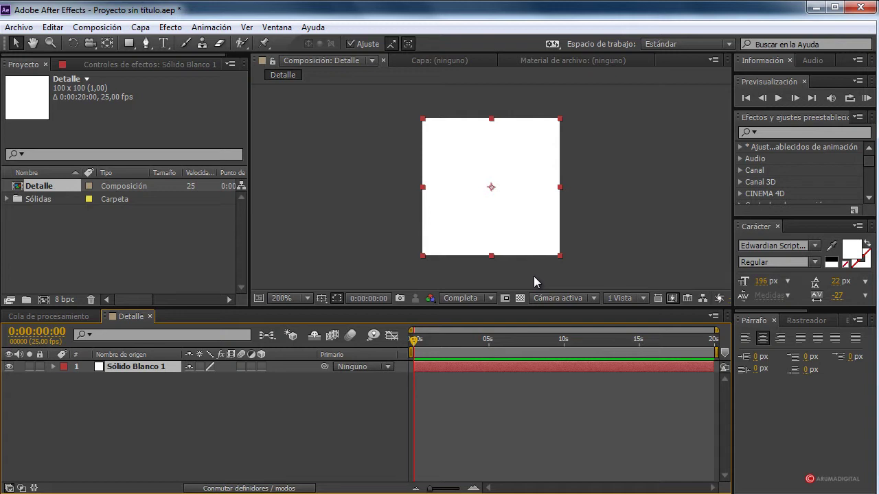
Step: Find the CC Star Burst effect and apply it to the white solid layer in Detalle
left_click(791, 135)
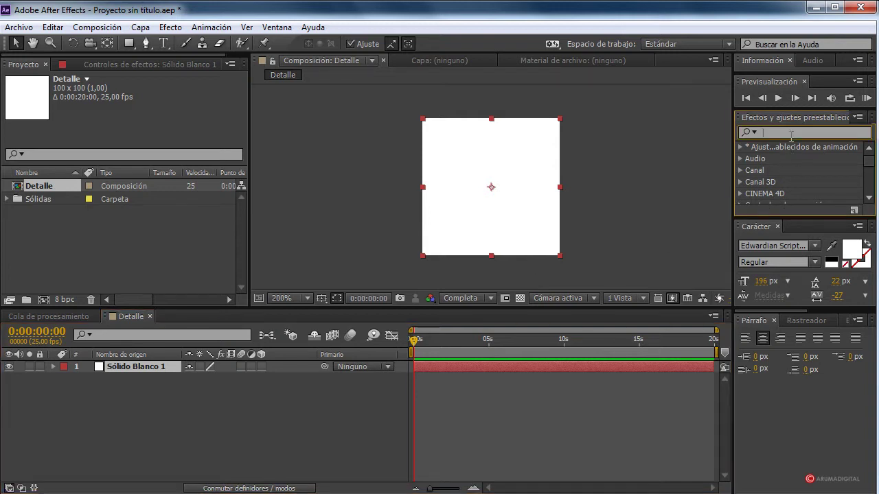
type("cc star")
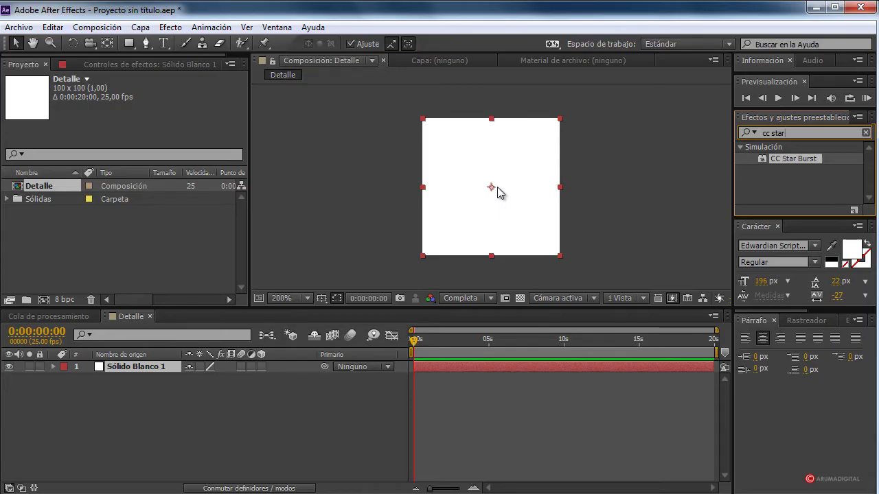
left_click_drag(804, 160, 150, 366)
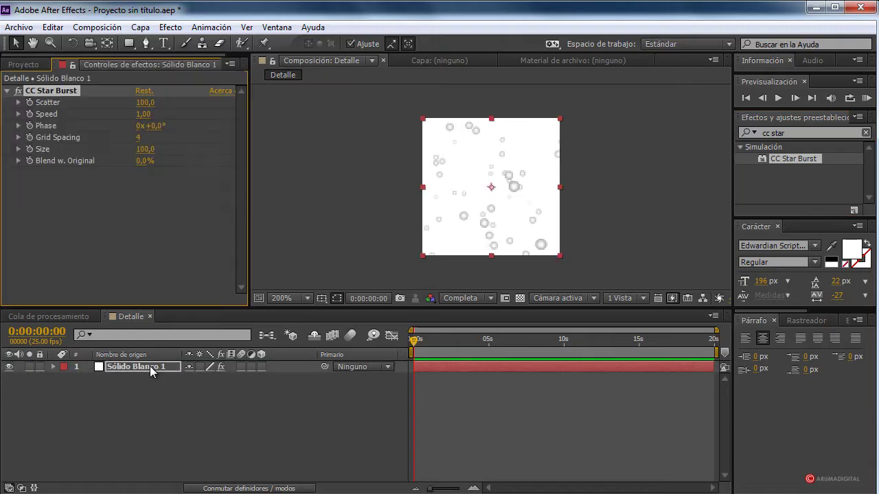
key("period")
key("comma")
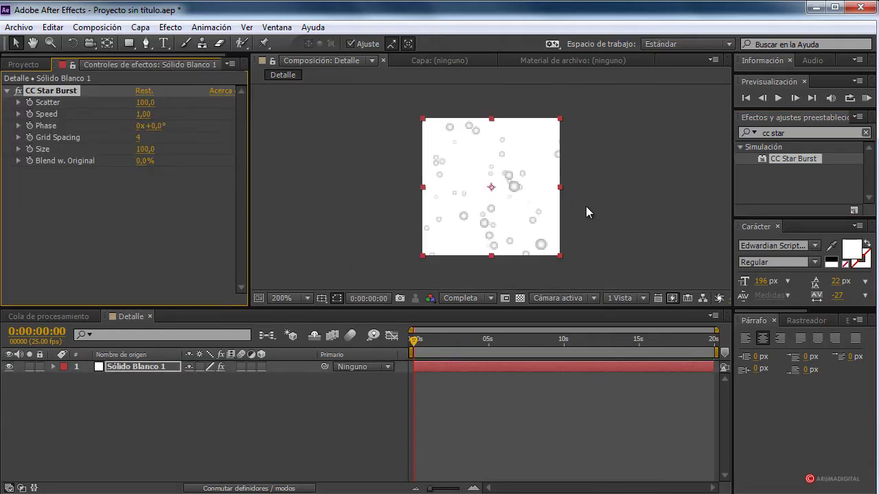
key("period")
key("comma")
key("period")
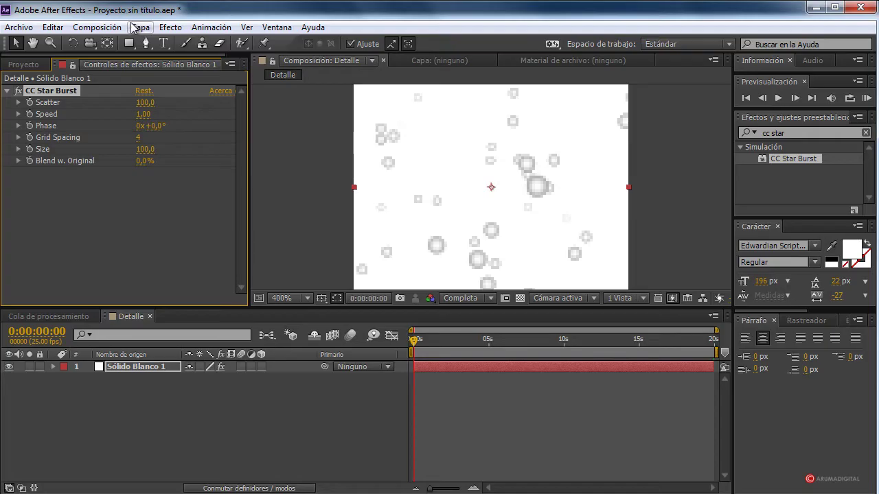
Step: Change the Detalle composition's background colour to black (000000)
left_click(96, 27)
left_click(121, 63)
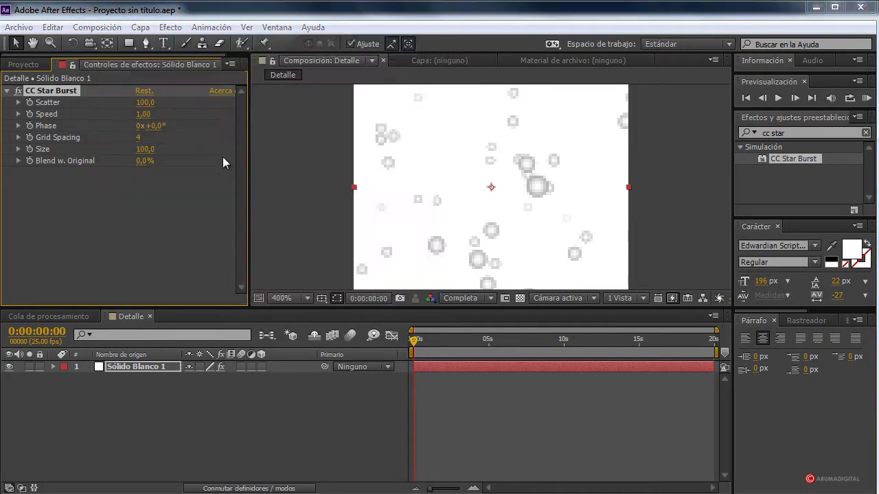
left_click(317, 382)
type("000000")
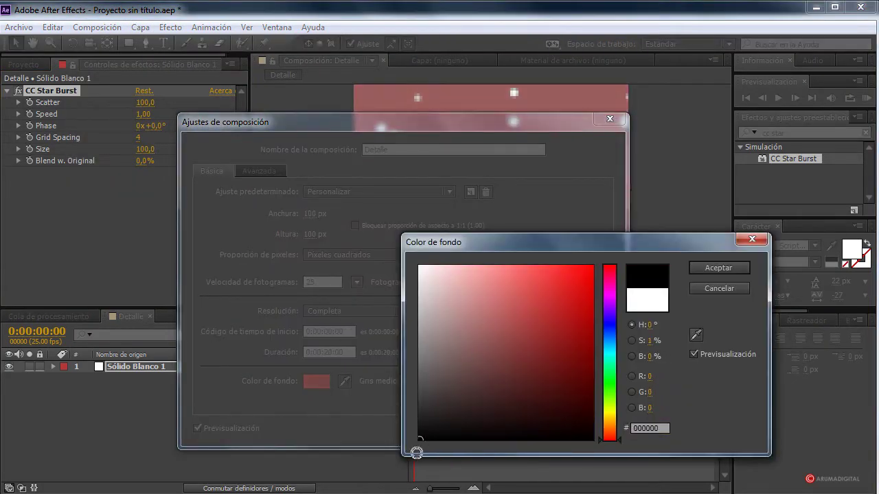
left_click(716, 269)
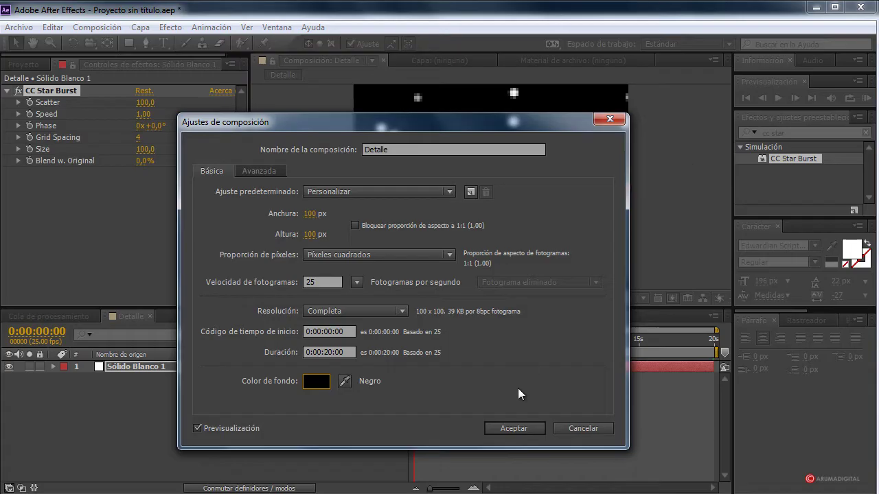
left_click(514, 424)
key("comma")
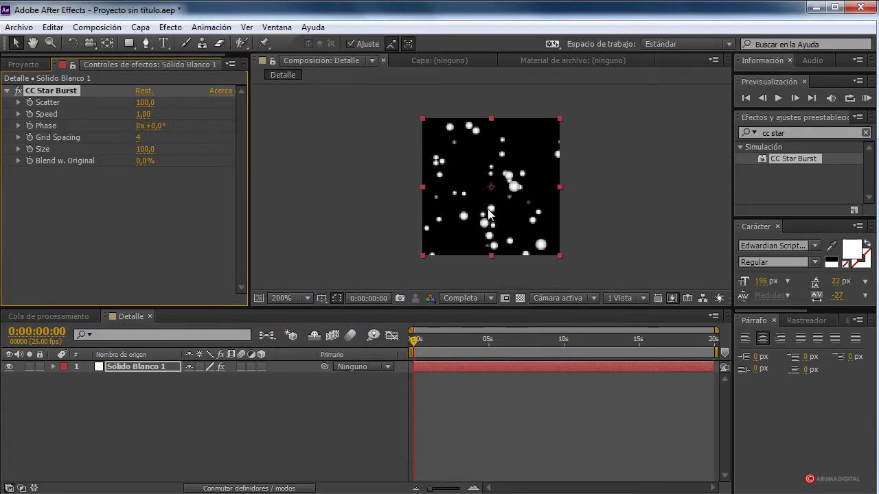
Step: Compare the star particles with the transparency grid shown and hidden in the composition view
left_click(519, 298)
left_click(520, 299)
left_click(520, 298)
left_click(520, 299)
left_click(520, 299)
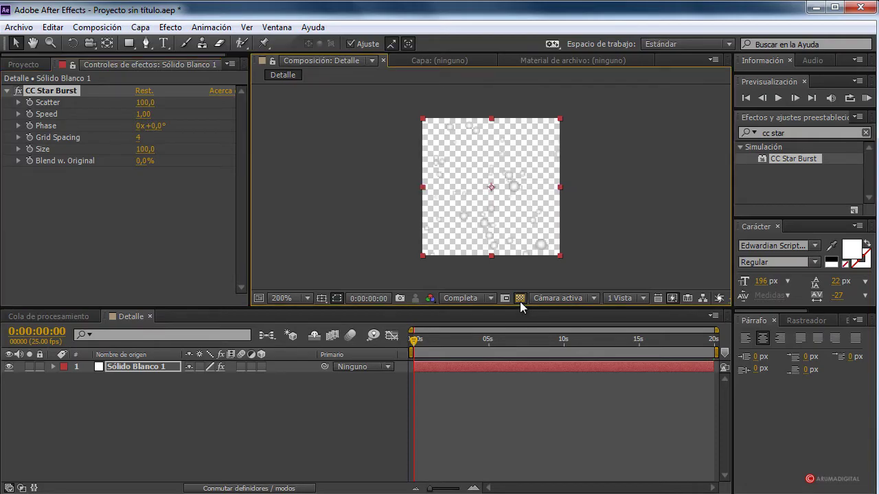
left_click(520, 298)
Step: Set the CC Star Burst Grid Spacing to 2 and inspect the denser particles up close and at normal size
key("period")
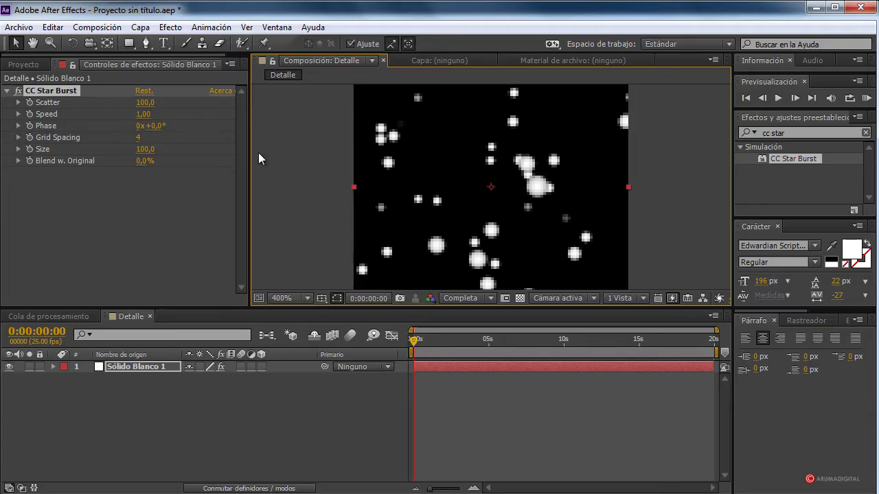
left_click(137, 138)
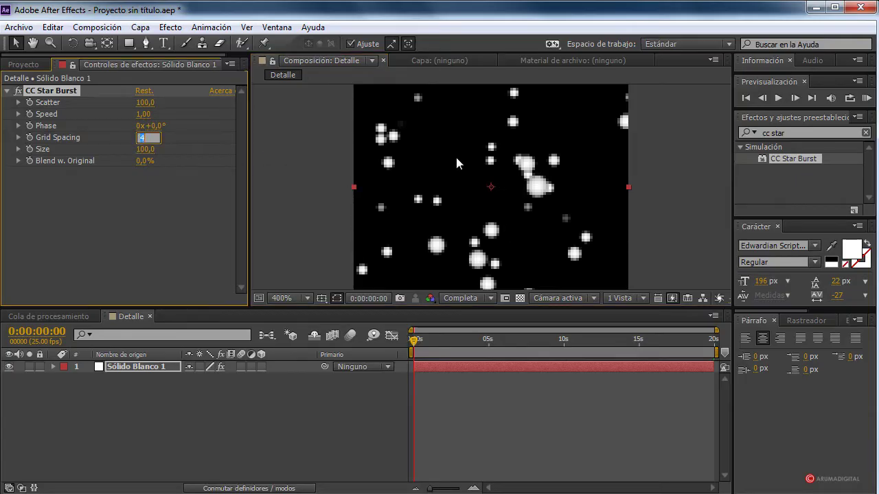
type("2")
key("Return")
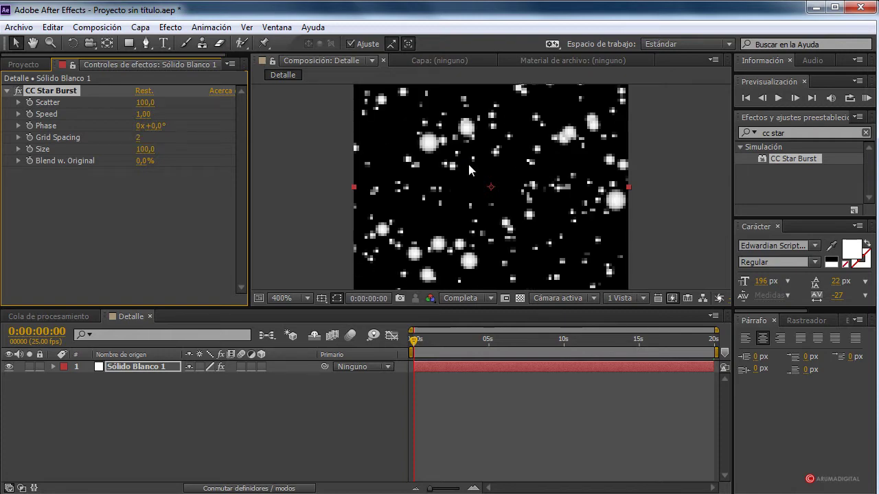
key("comma")
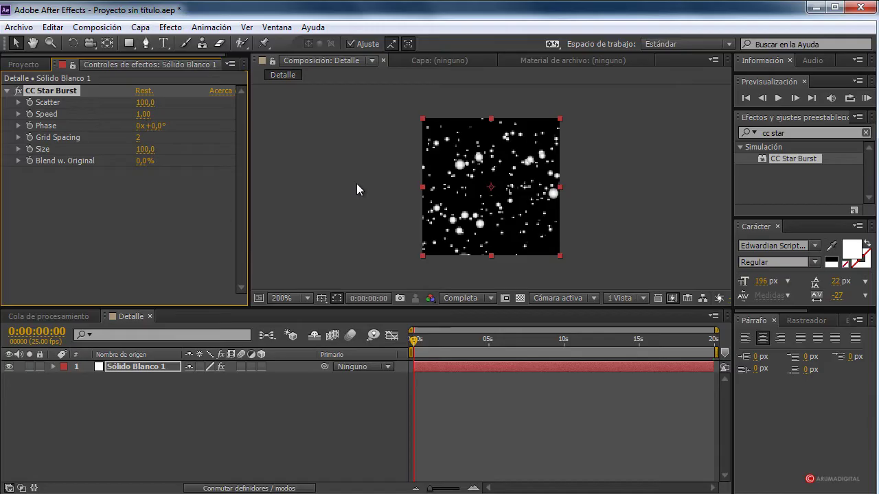
key("period")
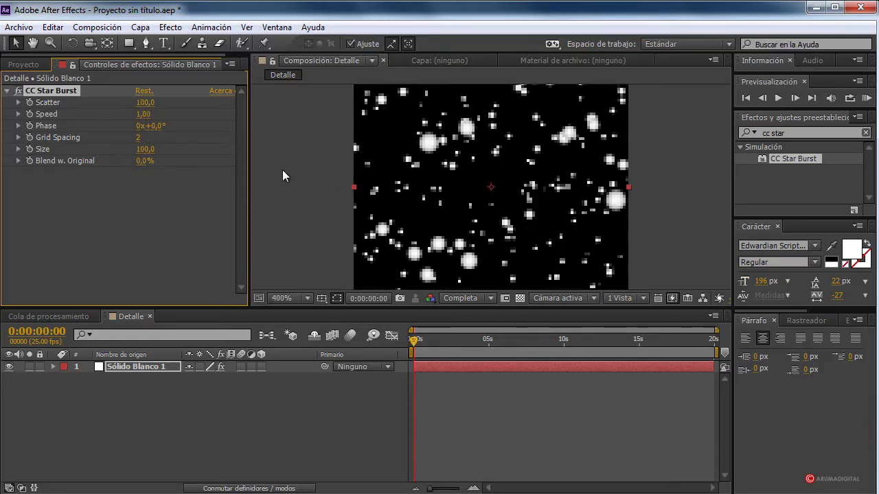
Step: Try a CC Star Burst Speed of 0,02 and scrub through the timeline to judge the motion
left_click(144, 114)
type("0,05")
key("BackSpace")
type("2")
key("Return")
left_click_drag(414, 339, 337, 339)
key("comma")
key("comma")
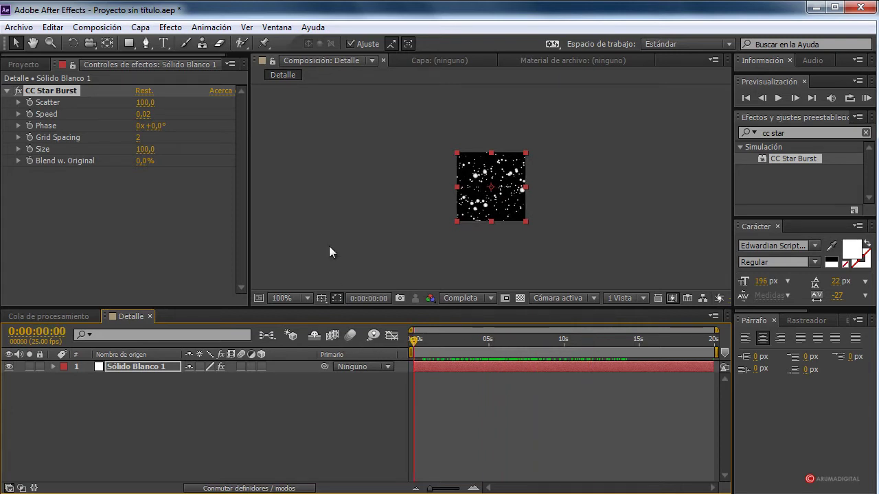
Step: Set the CC Star Burst Speed to 0,5, scrub through the motion, and return to the project's item list
left_click(147, 114)
type("0.")
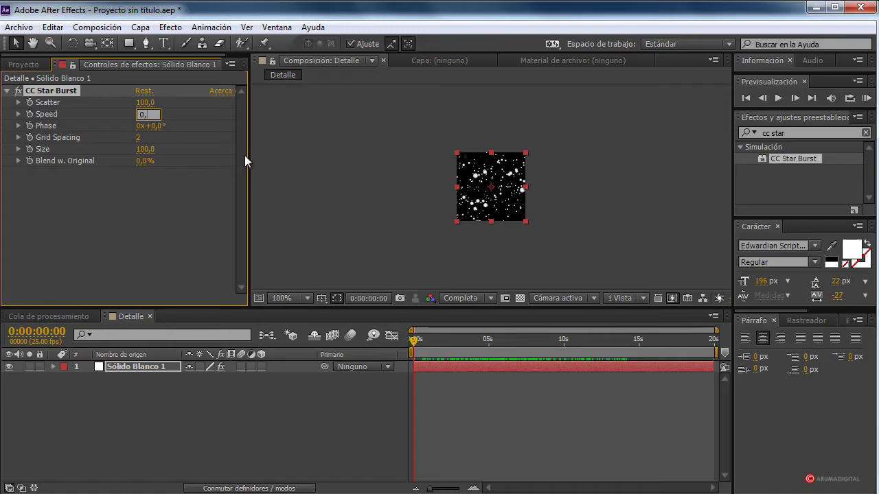
type("5")
key("Return")
mouse_move(418, 339)
left_mouse_down()
mouse_move(603, 349)
mouse_move(406, 341)
mouse_move(479, 342)
mouse_move(411, 346)
left_mouse_up()
left_click(388, 220)
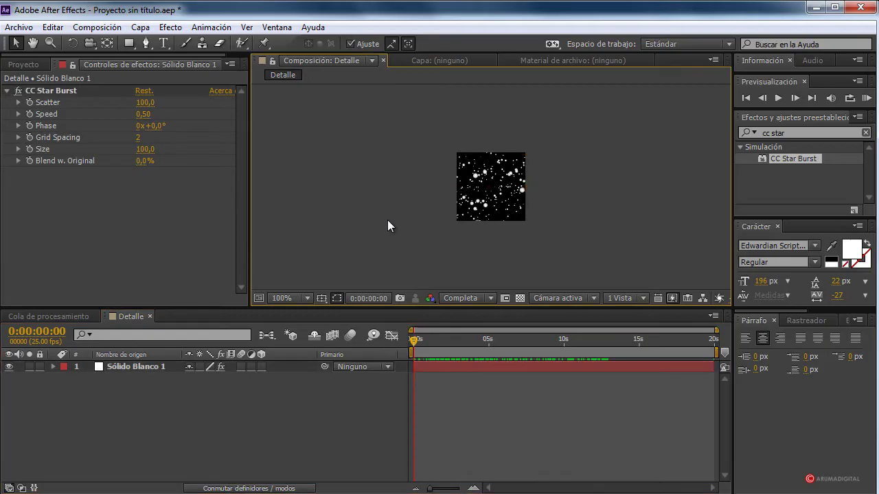
left_click(8, 91)
left_click(24, 65)
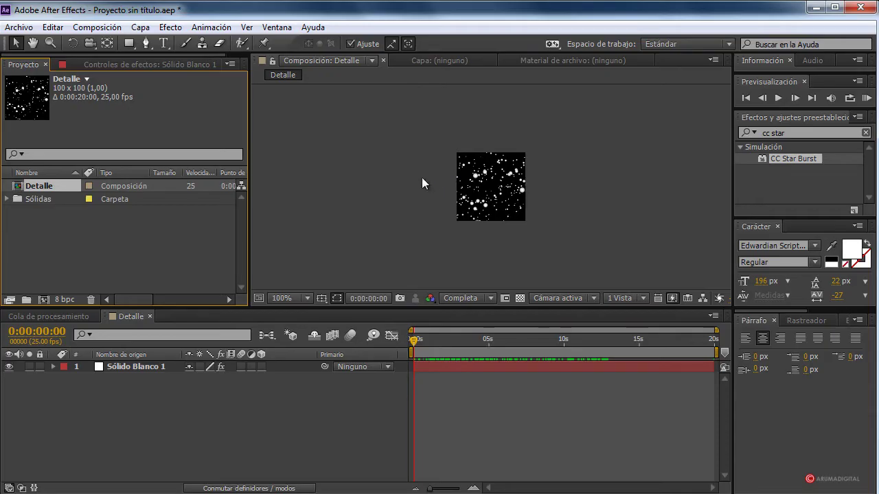
Step: Create a second composition at 1280 × 720 px
left_click(114, 28)
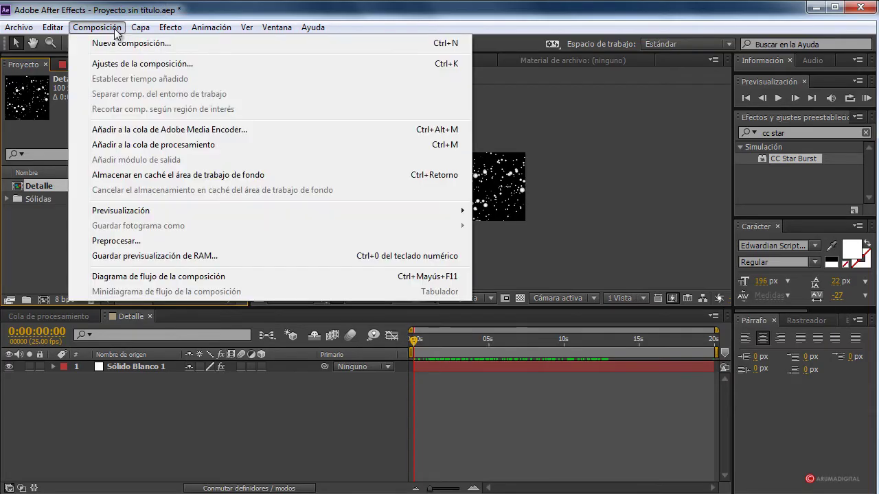
left_click(109, 42)
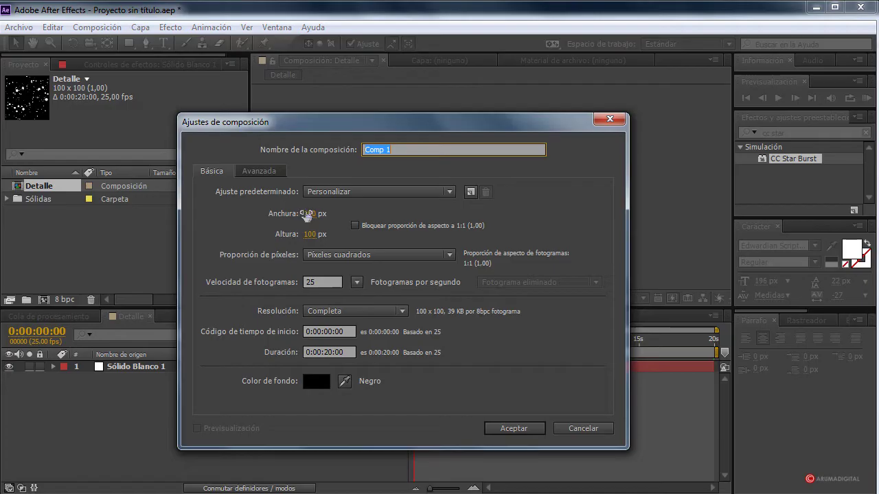
left_click(307, 213)
type("1280")
left_click(318, 234)
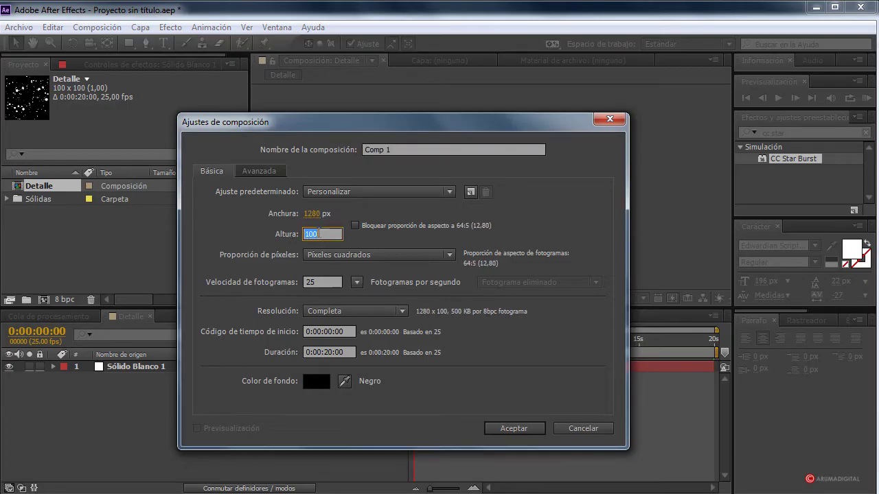
type("720")
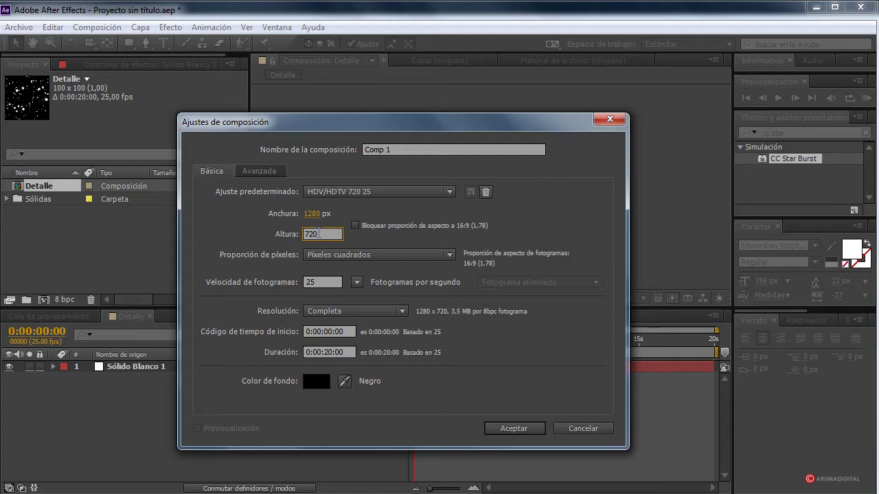
key("Return")
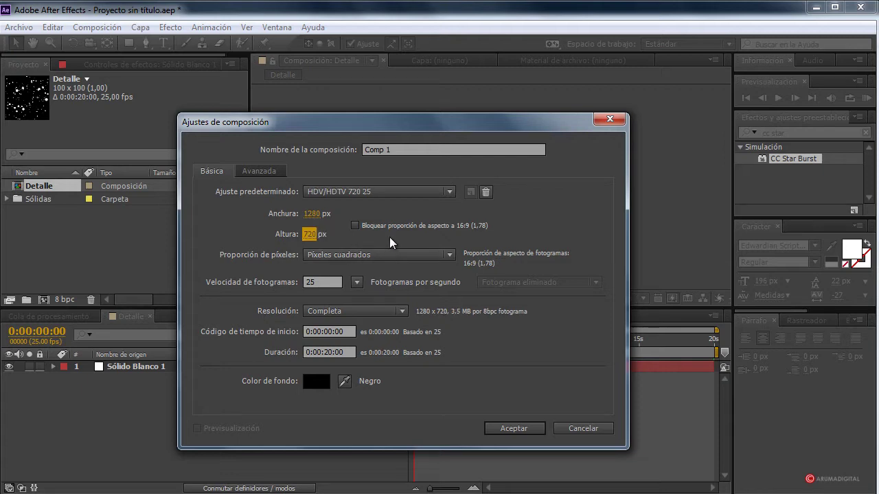
left_click(524, 430)
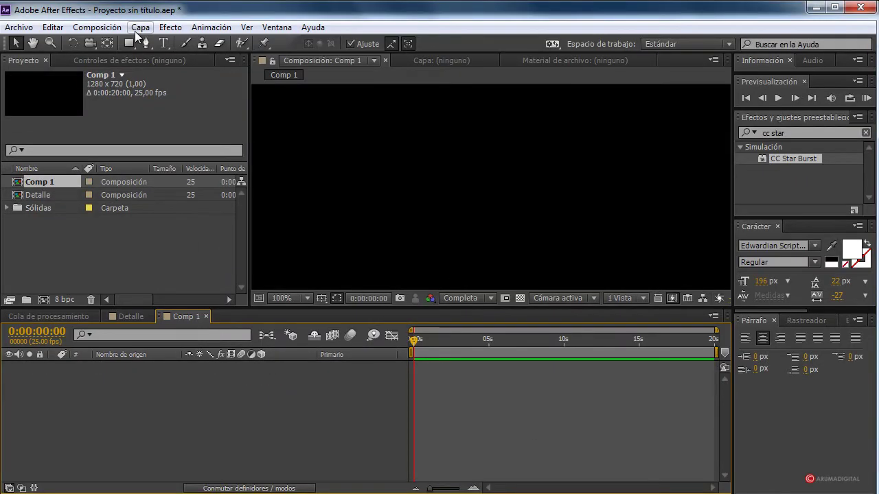
Step: Add a white 1280 × 720 px solid layer to the new composition
left_click(135, 30)
mouse_move(373, 48)
left_click(515, 60)
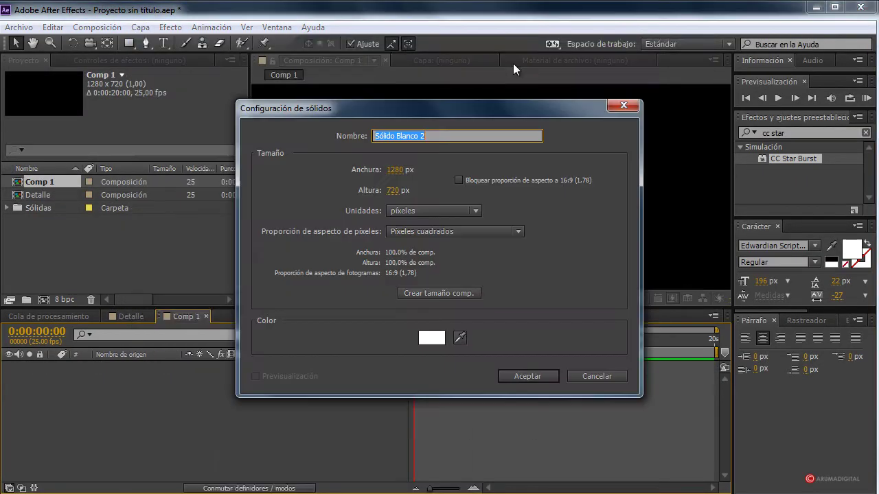
left_click(528, 375)
Step: Find the particle effects and apply CC Particle World to the white solid layer
left_click(792, 133)
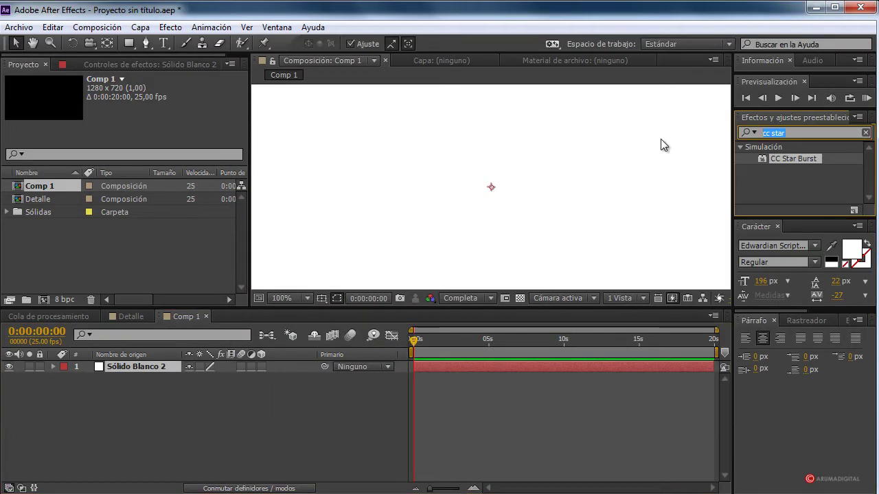
type("particle")
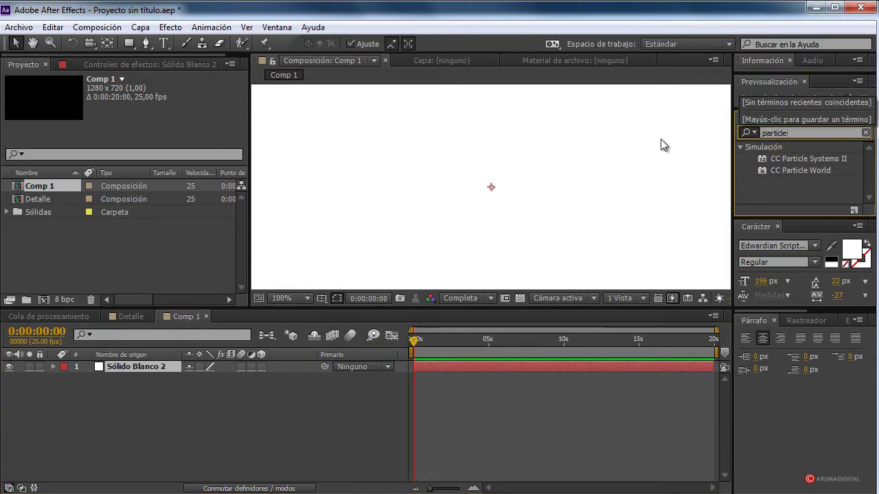
left_click_drag(807, 175, 140, 369)
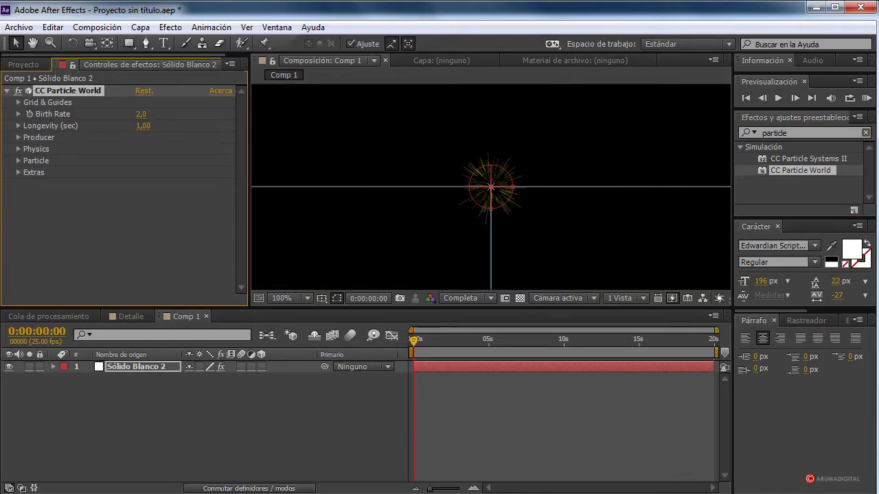
left_click(126, 130)
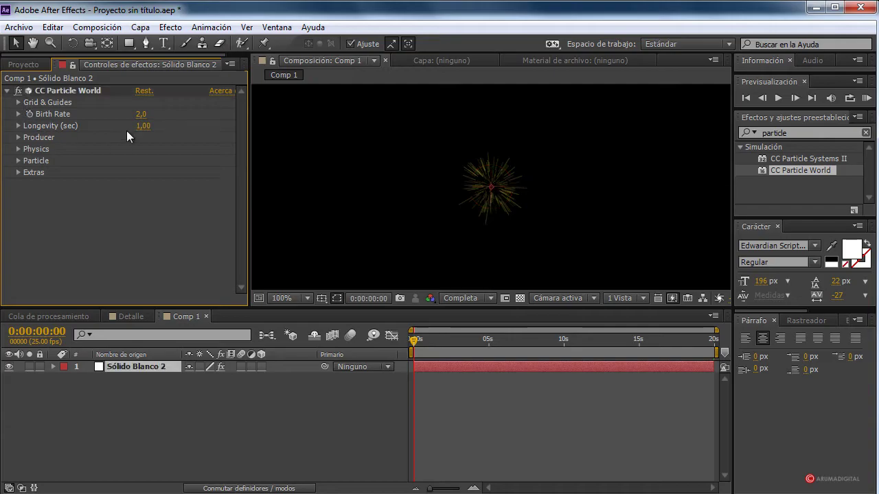
Step: Turn off all of CC Particle World's Grid & Guides options: Position, Radius, Motion Path, Grid, Horizon and Axis Box
left_click(18, 102)
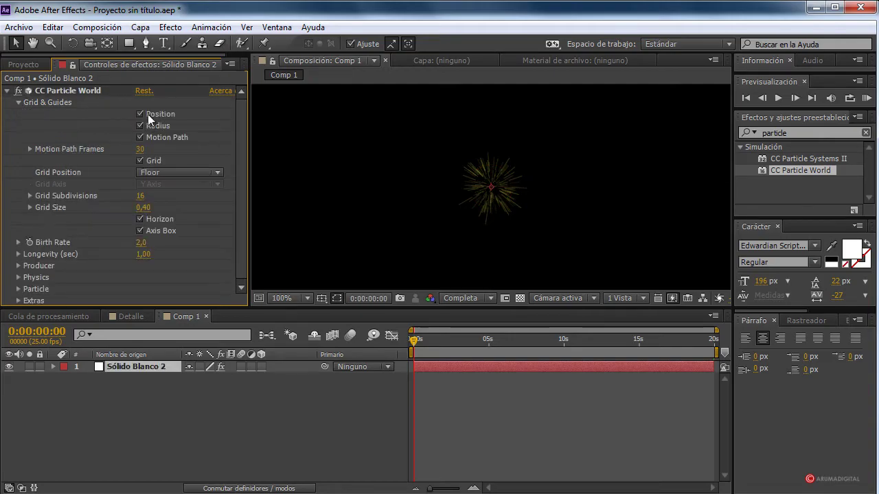
left_click(149, 162)
left_click(149, 219)
left_click(150, 231)
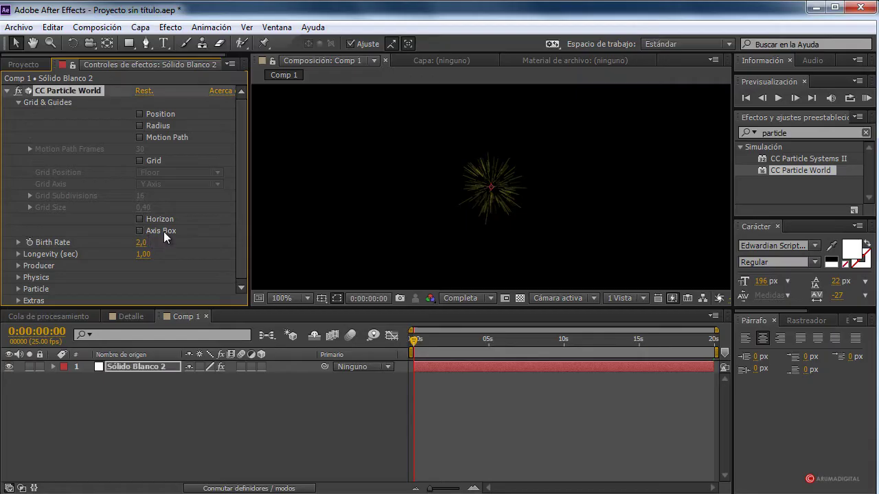
left_click(19, 102)
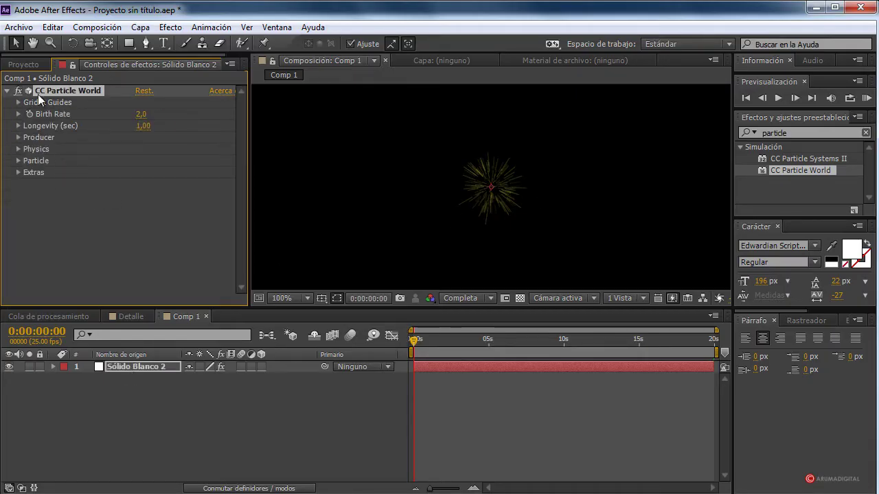
Step: Add the Detalle composition to Comp 1 as a layer below the white solid and hide that layer
left_click(23, 64)
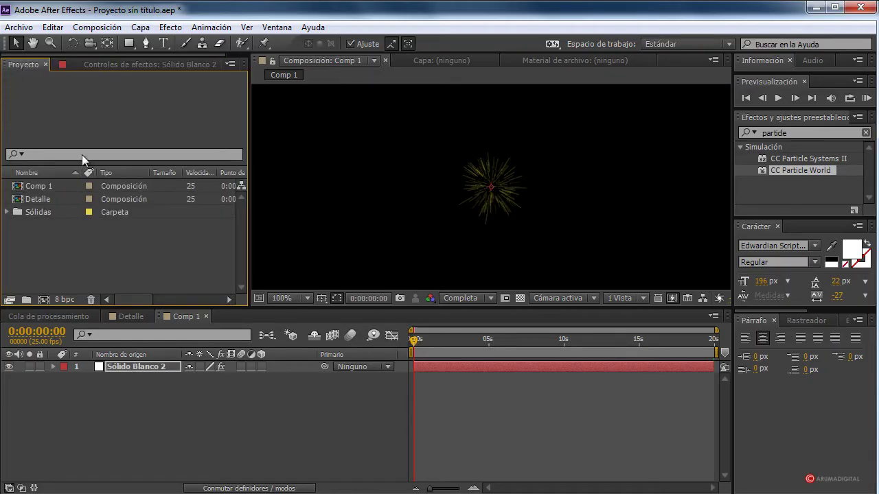
left_click(42, 190)
key("Return")
left_click_drag(40, 203, 141, 392)
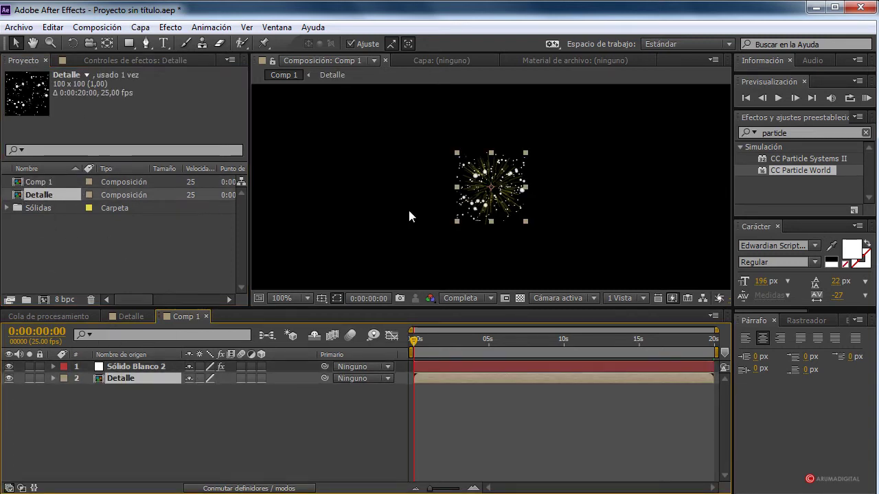
key("period")
mouse_move(416, 341)
left_mouse_down()
mouse_move(433, 339)
mouse_move(407, 339)
left_mouse_up()
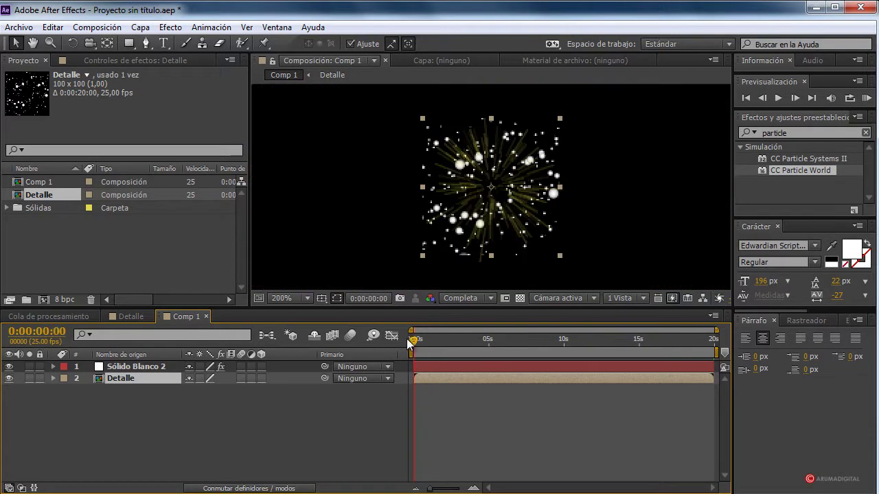
left_click(8, 379)
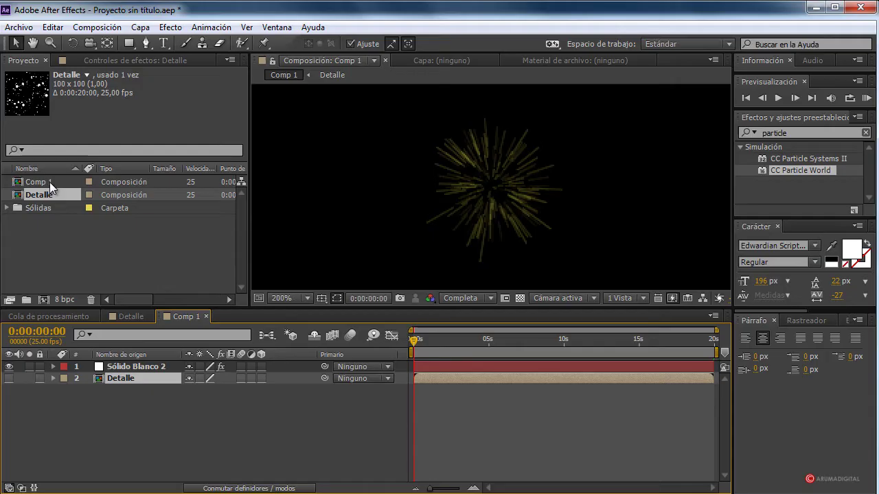
Step: Set the Particle Type of the solid's CC Particle World effect to Textured Faded Disc
left_click(127, 368)
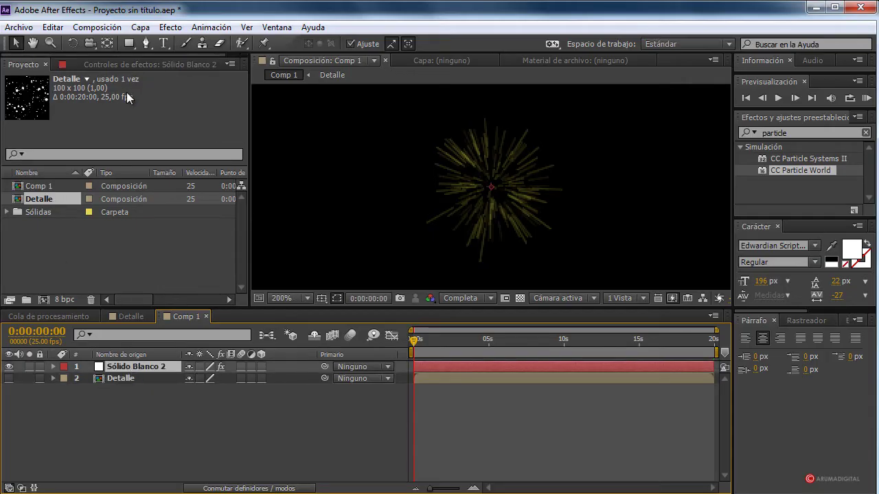
left_click(126, 65)
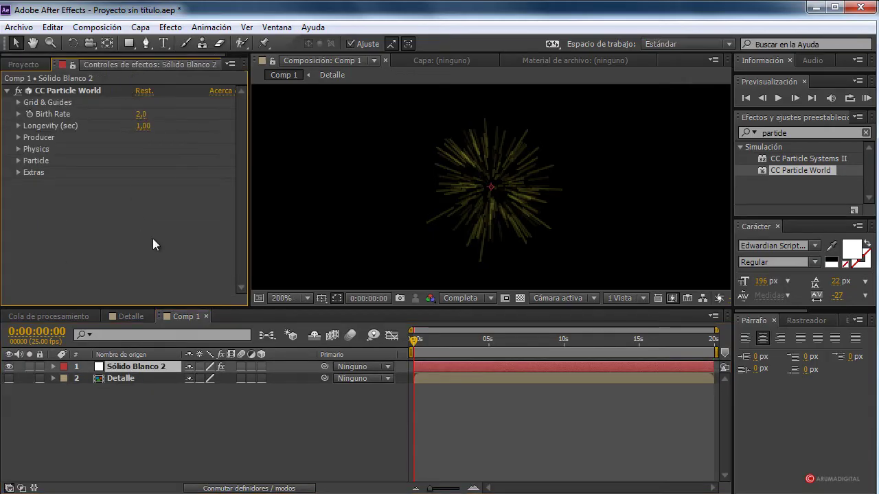
left_click(18, 160)
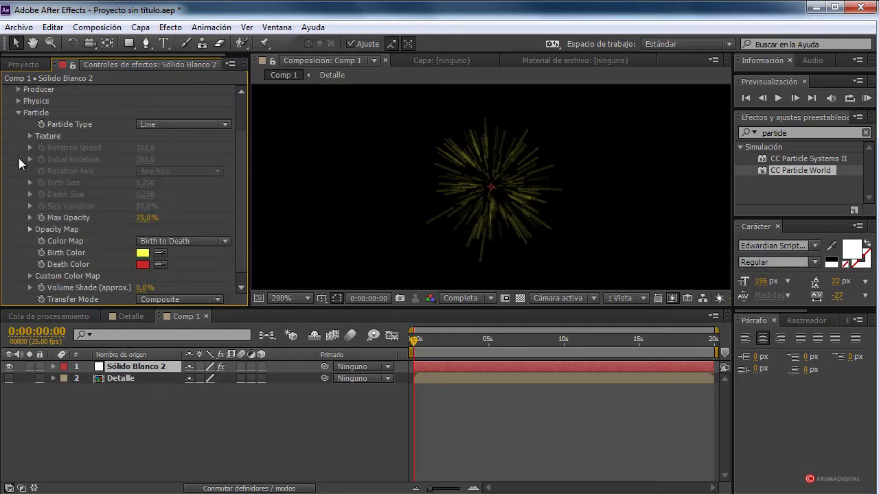
left_click(194, 124)
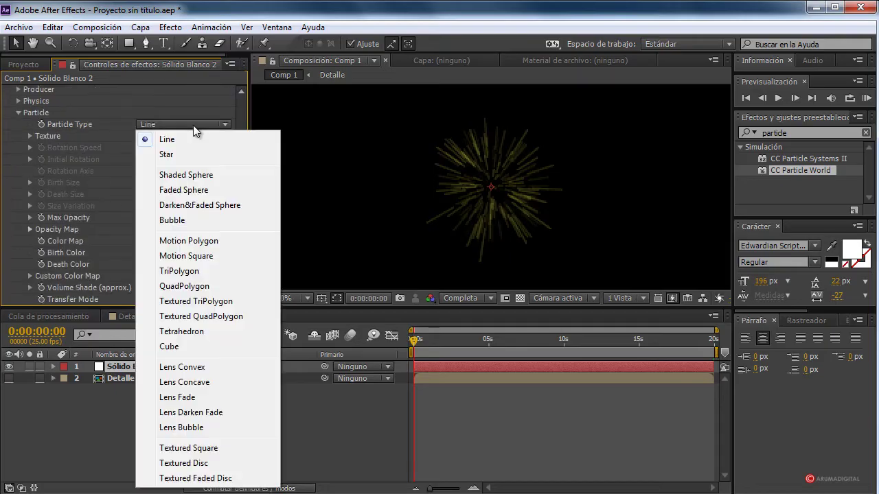
left_click(210, 479)
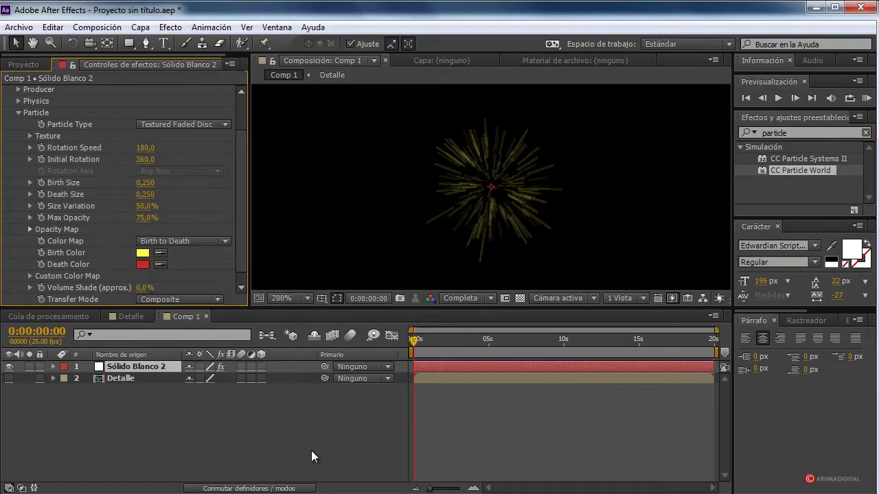
Step: Choose Detalle as the particle Texture Layer and scrub forward to 0:00:01:21 to check the particles
left_click(29, 136)
left_click(162, 150)
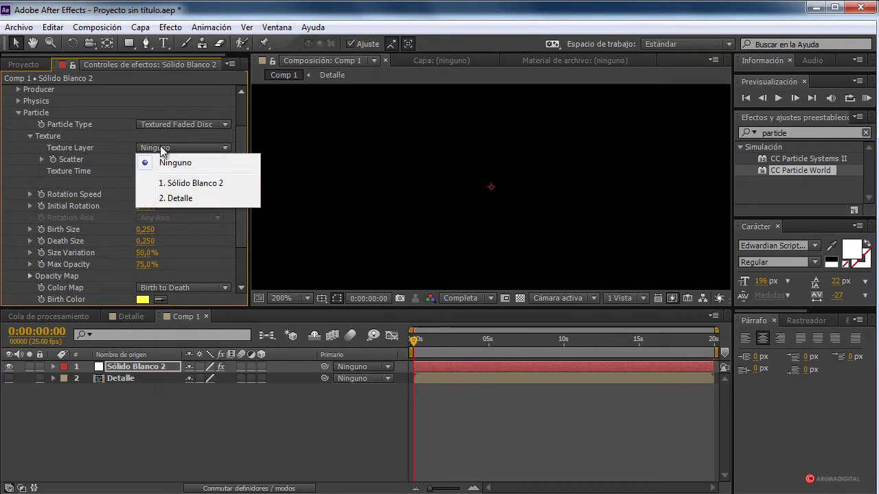
left_click(178, 197)
left_click_drag(414, 340, 442, 337)
Step: Raise the particles' Max Opacity to 100%
scroll(501, 196, "down", 1)
left_click_drag(239, 204, 248, 248)
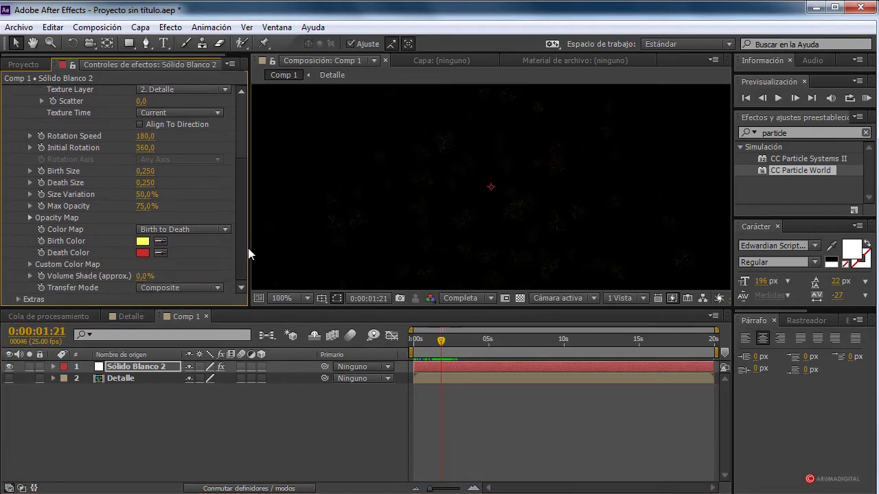
left_click_drag(154, 206, 185, 205)
Step: Set the CC Particle World Birth Rate to 50 and scrub the timeline around the first second to check the density
left_click_drag(240, 206, 256, 134)
left_click(141, 114)
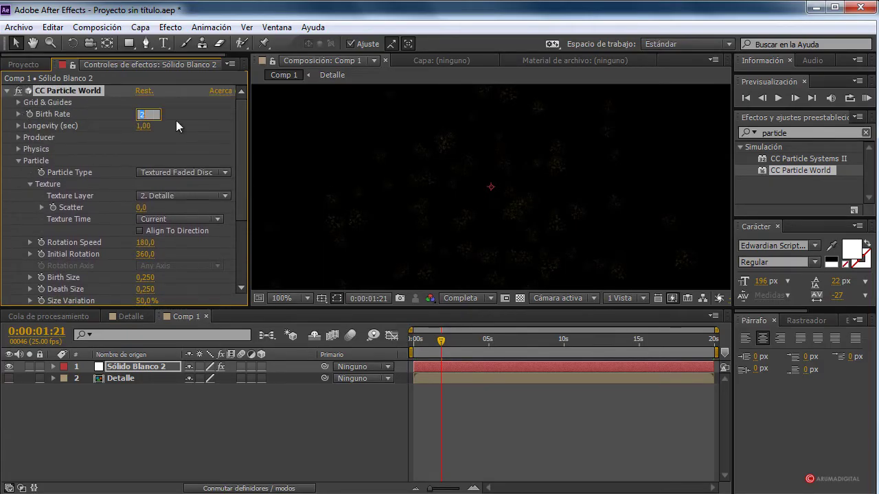
type("50")
key("Return")
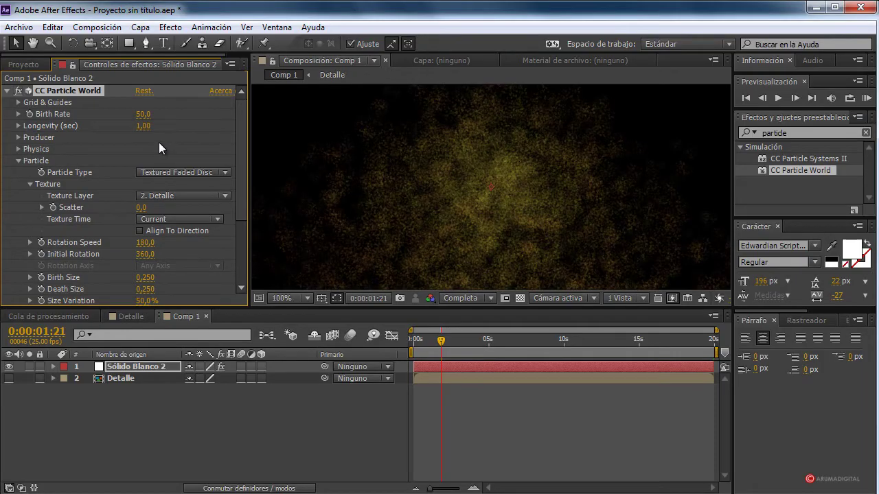
left_click(143, 126)
mouse_move(440, 339)
left_mouse_down()
mouse_move(415, 342)
mouse_move(434, 342)
left_mouse_up()
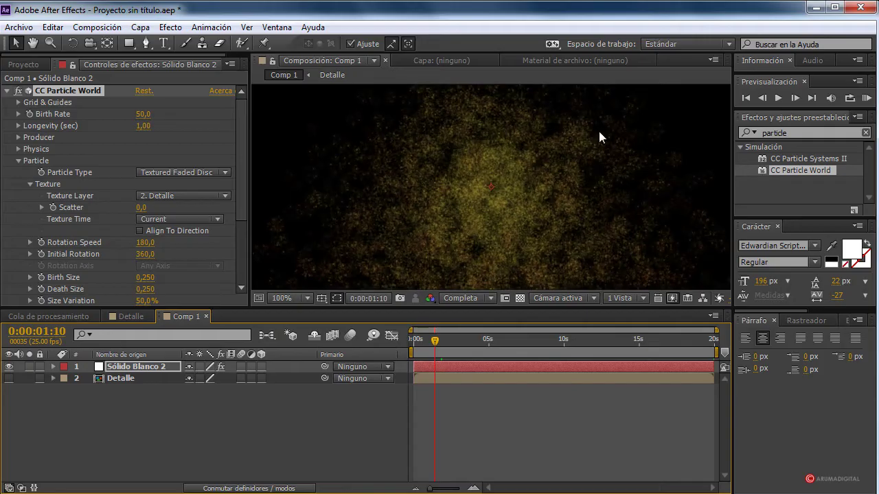
left_click_drag(437, 340, 438, 340)
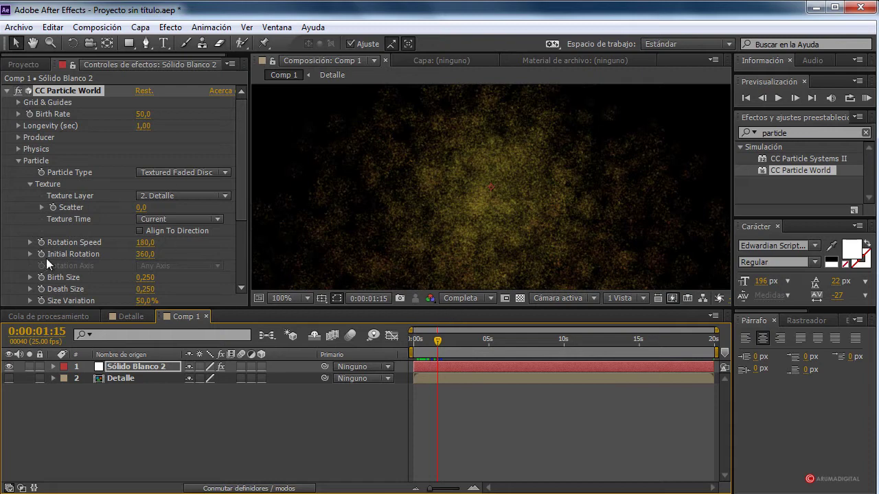
Step: Reduce the Effect Camera Distance in CC Particle World's Extras to 0,12
left_click_drag(245, 191, 245, 257)
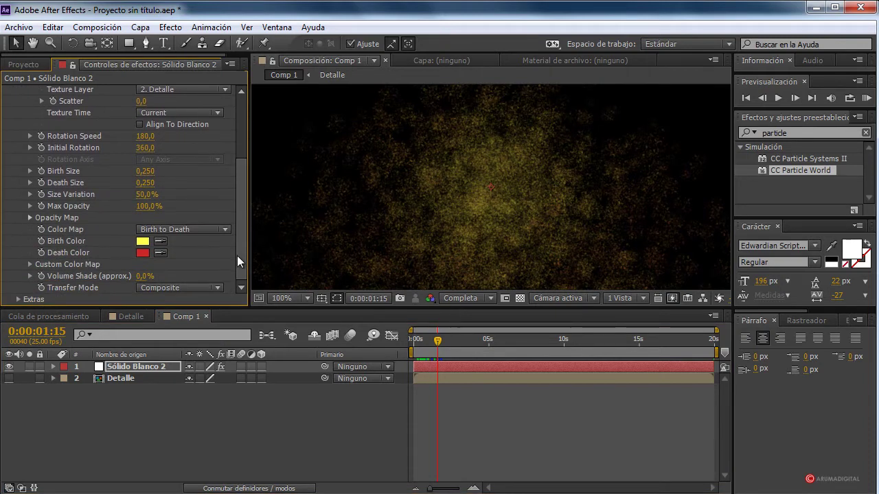
left_click(18, 300)
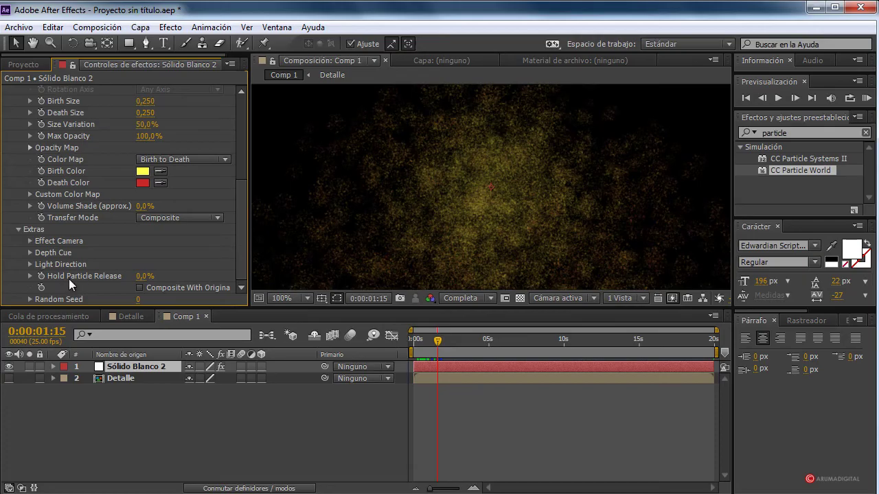
left_click(29, 240)
scroll(171, 249, "down", 2)
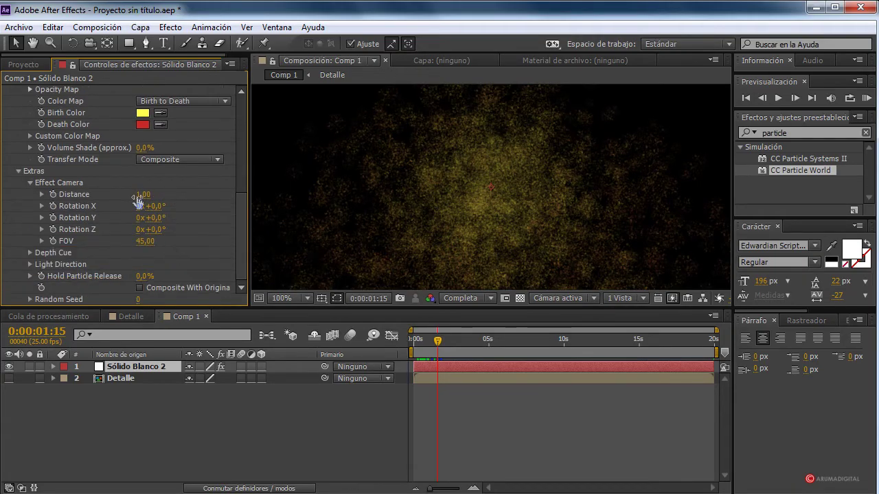
left_click_drag(143, 194, 86, 195)
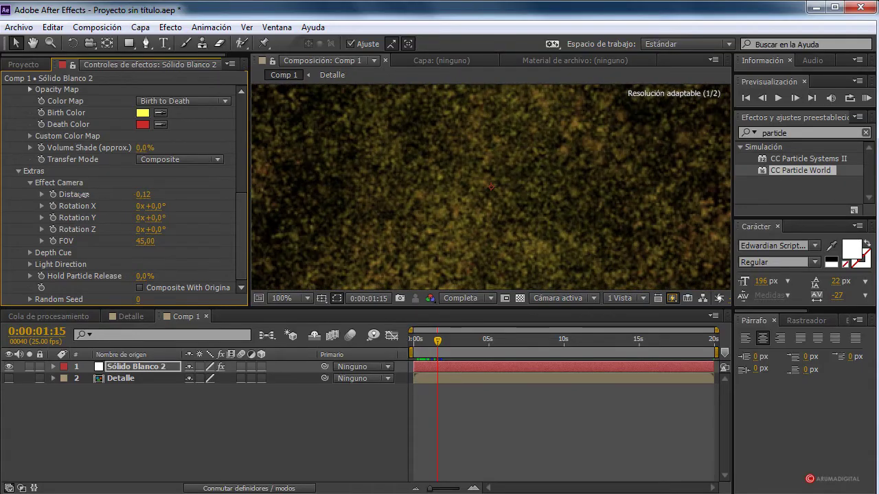
Step: Return to the start of the composition and preview the particle animation
left_click_drag(436, 341, 416, 341)
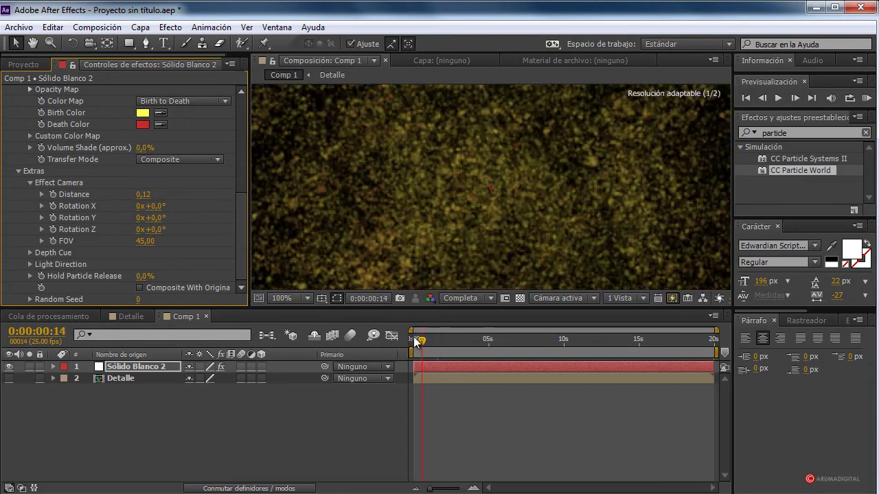
key("space")
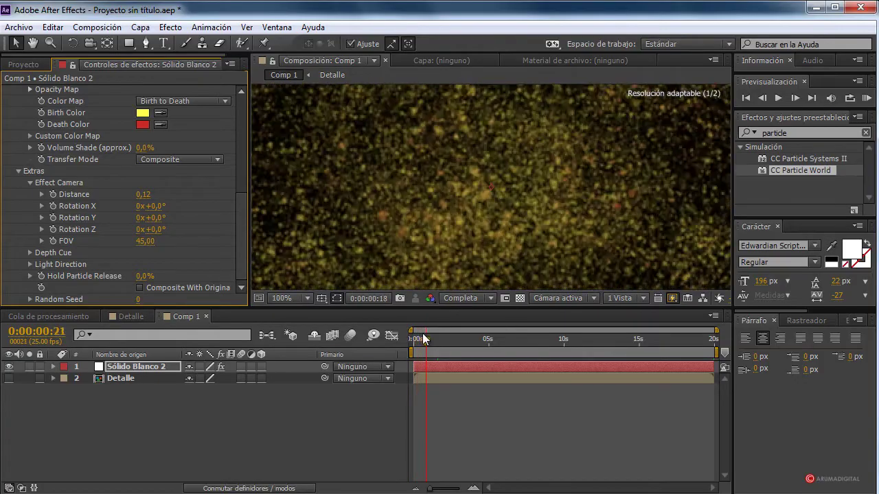
left_click(417, 339)
left_click(778, 98)
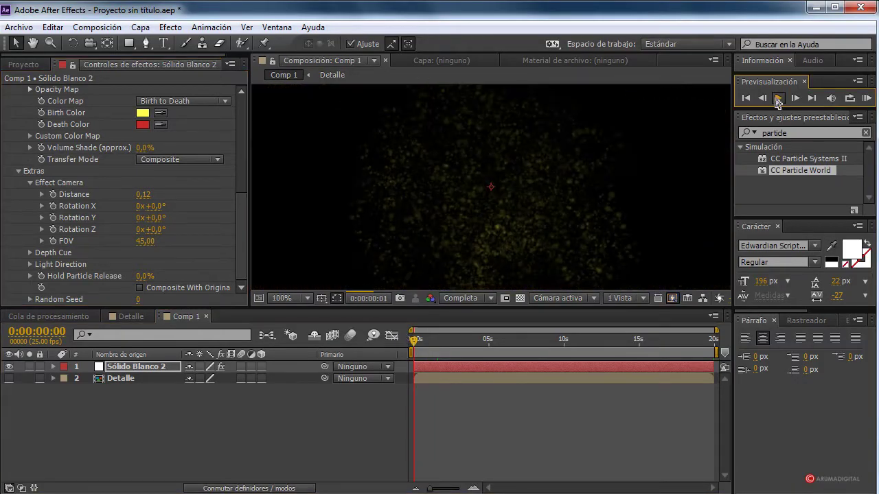
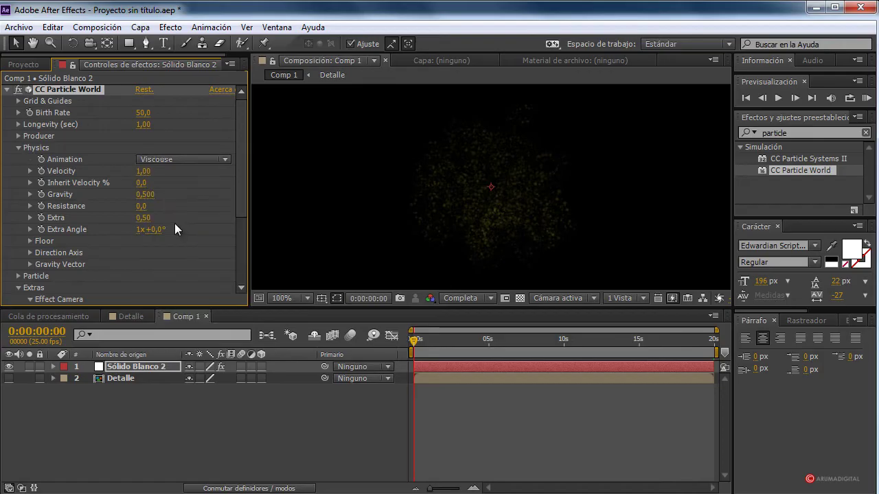
Step: Set the particle Physics Velocity to -5 and Gravity to 0, and move the time to 0:00:00:17 to check the motion
left_click(144, 170)
type("-5")
key("Return")
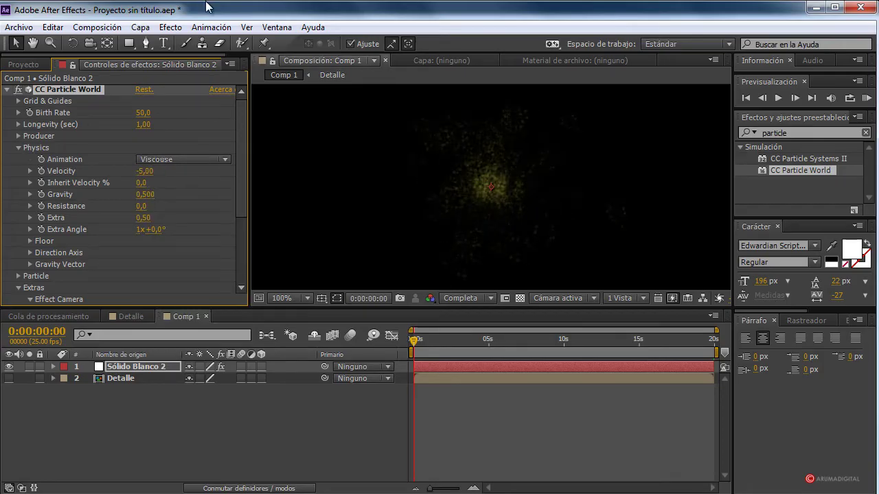
left_click(146, 196)
type("0")
key("Return")
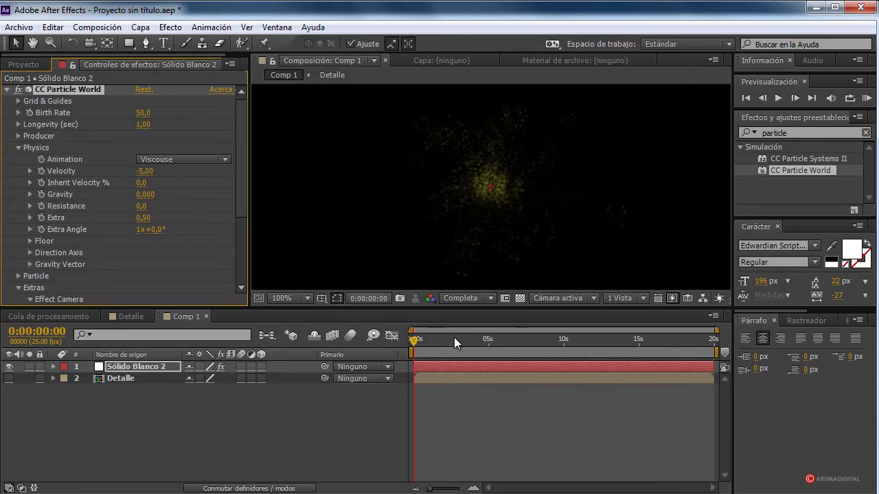
mouse_move(422, 339)
left_mouse_down()
mouse_move(431, 338)
mouse_move(414, 343)
mouse_move(423, 343)
left_mouse_up()
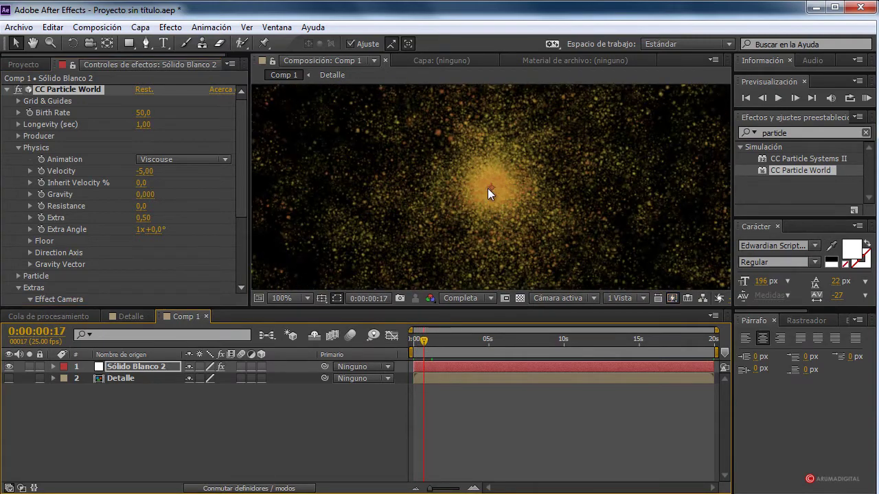
Step: Raise the particle Physics Resistance to 8,6 and scrub from the start to 0:00:01:17 to review the motion
left_click(241, 194)
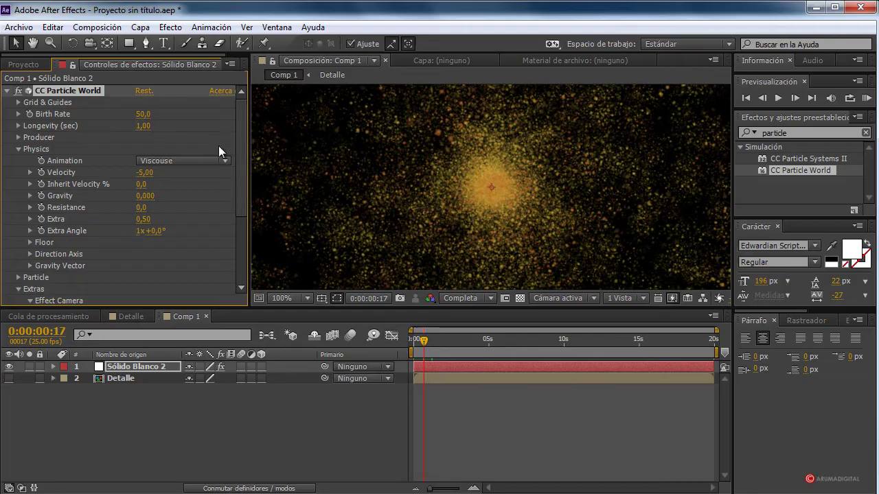
left_click(240, 162)
left_click_drag(149, 204, 196, 204)
left_click(417, 340)
left_click_drag(417, 341, 437, 336)
left_click(240, 181)
scroll(240, 182, "up", 1)
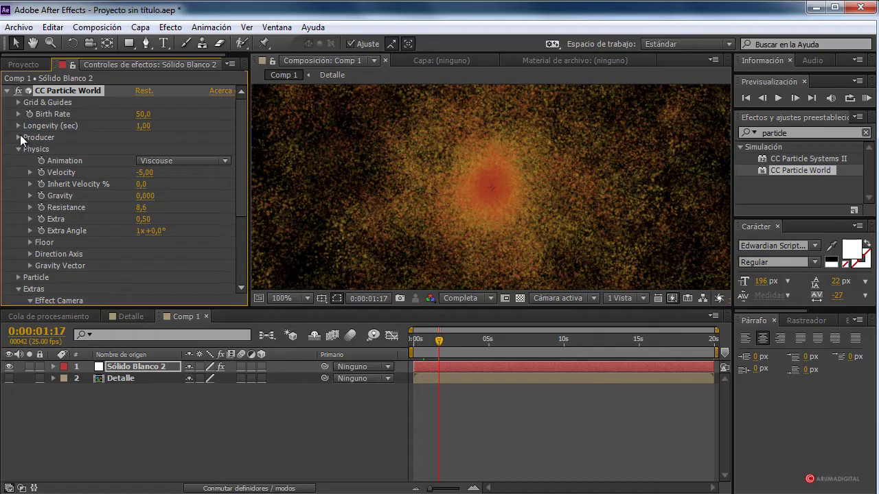
Step: Set the particle Producer's Radius X to 0,070, Radius Y to 0,150 and Radius Z to 0,090
left_click(17, 136)
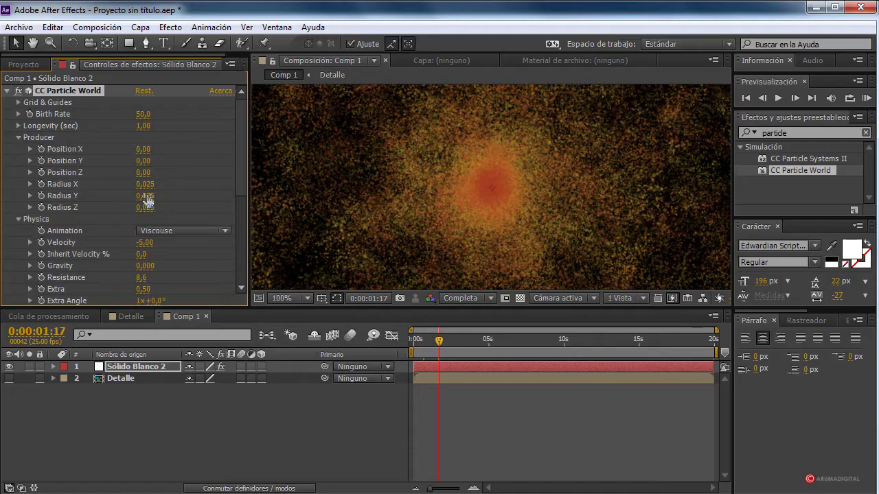
left_click_drag(141, 186, 149, 204)
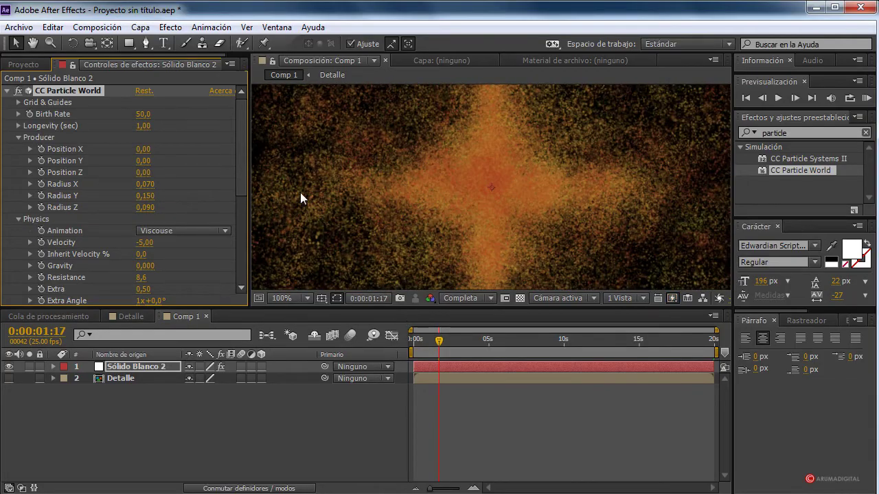
Step: Set the Effect Camera's Rotation Y to 30°, Rotation Z to 14° and FOV to 37,30
left_click_drag(241, 169, 241, 270)
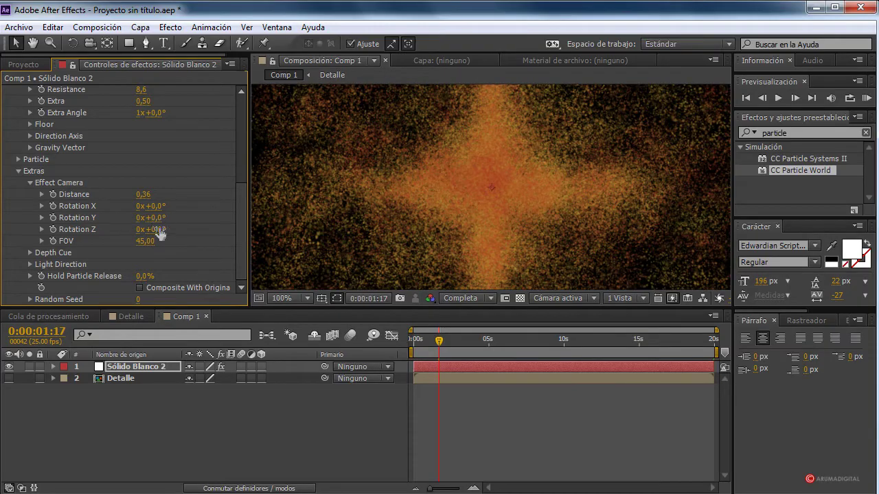
mouse_move(157, 218)
left_mouse_down()
mouse_move(170, 215)
mouse_move(166, 231)
left_mouse_up()
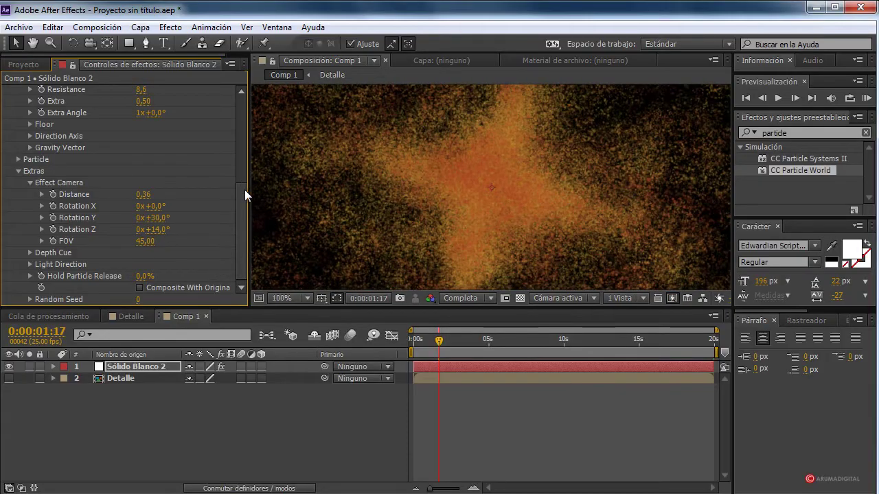
left_click_drag(145, 241, 103, 242)
Step: Reduce the Producer's Radius X to 0,050 and Radius Y to 0,130, and check the particles at 0:00:00:16
left_click_drag(241, 222, 246, 137)
left_click_drag(149, 198, 146, 185)
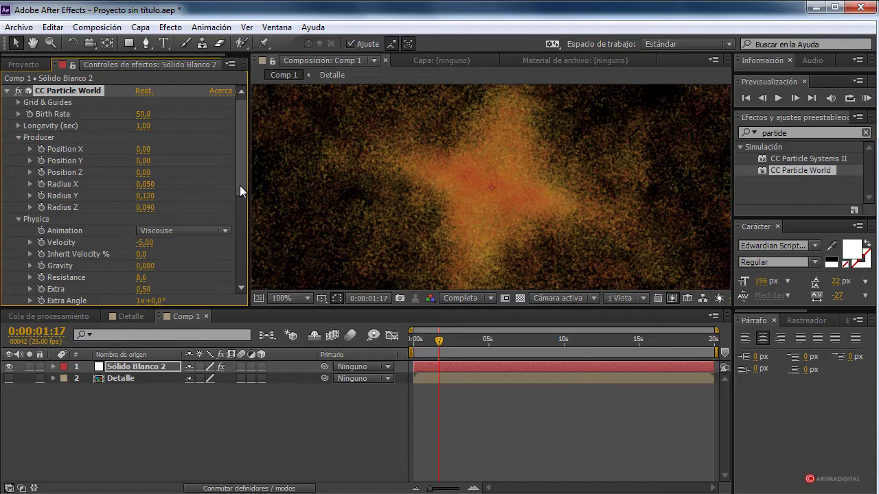
left_click_drag(441, 346, 423, 340)
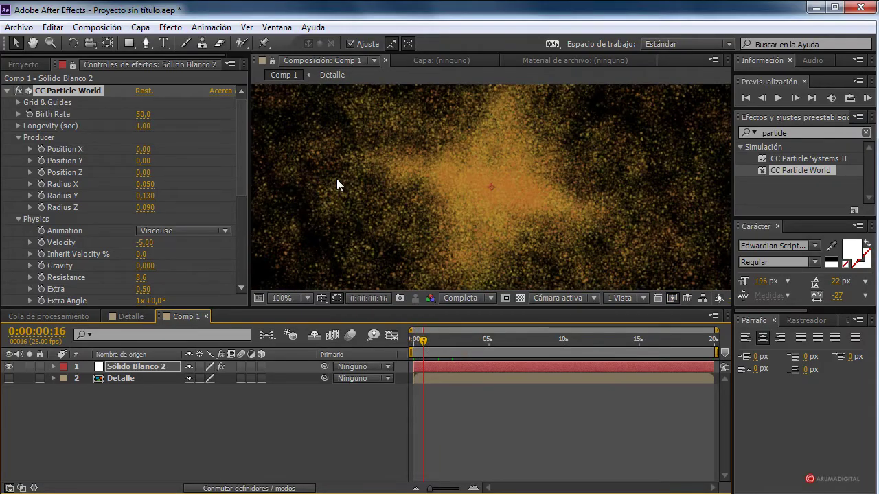
Step: Collapse the CC Particle World settings and add a new adjustment layer above the white solid
left_click(8, 92)
left_click(109, 28)
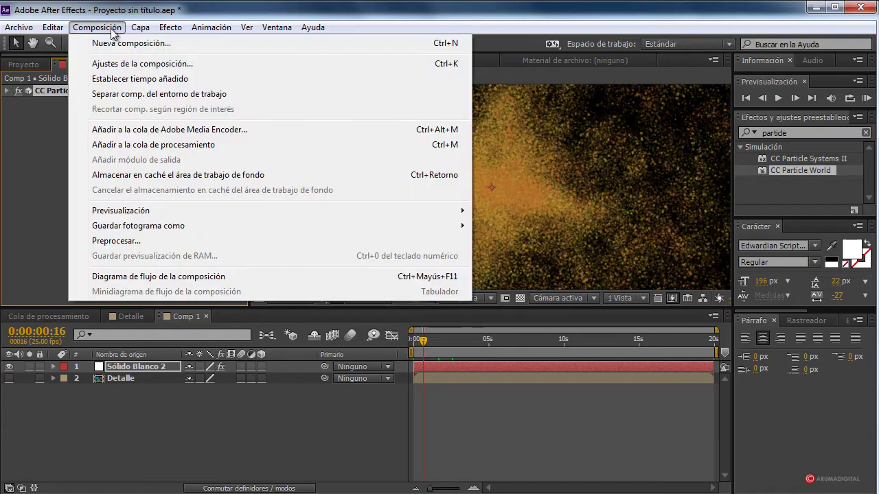
mouse_move(141, 27)
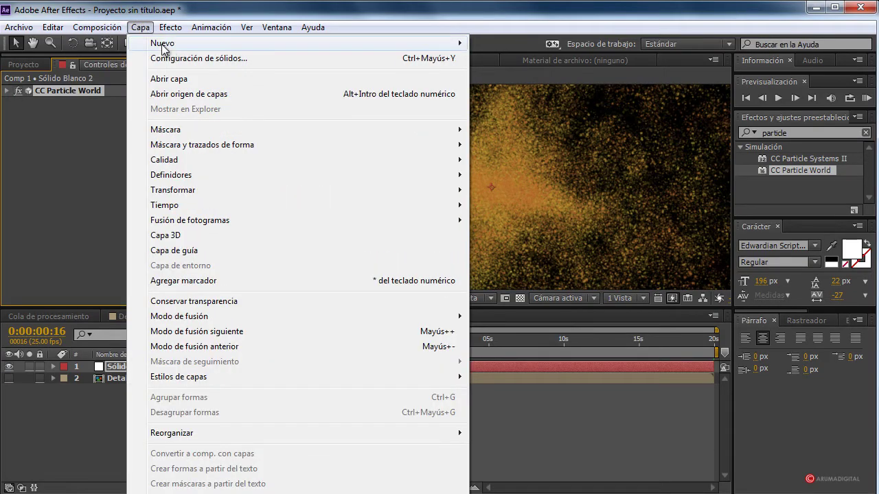
mouse_move(411, 48)
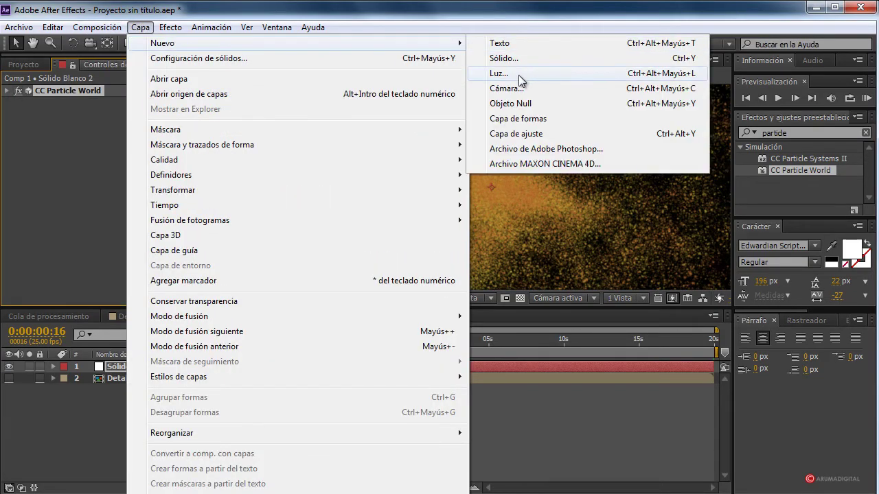
left_click(526, 134)
Step: Search the effects for "desenfo" and apply the pixel motion blur effect to the adjustment layer
left_click(799, 131)
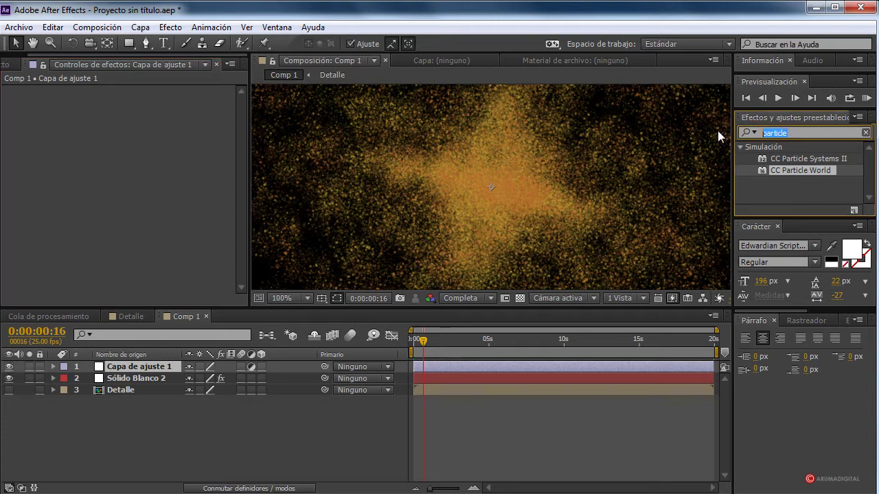
type("desenfo")
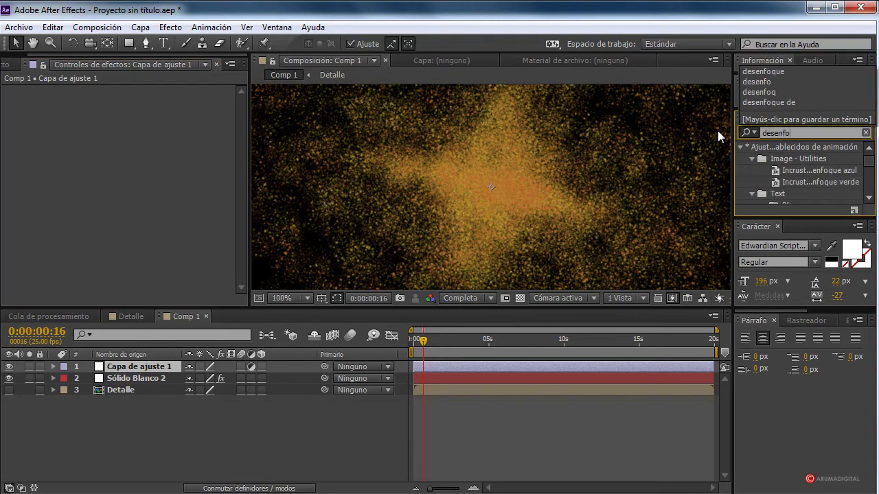
left_click_drag(872, 166, 869, 194)
left_click_drag(808, 199, 134, 367)
Step: Set the pixel motion blur to Manual shutter control with a shutter angle of 300, and check it at 0:00:00:23
left_click(146, 115)
type("30")
key("Return")
left_click(146, 114)
type("300")
key("Return")
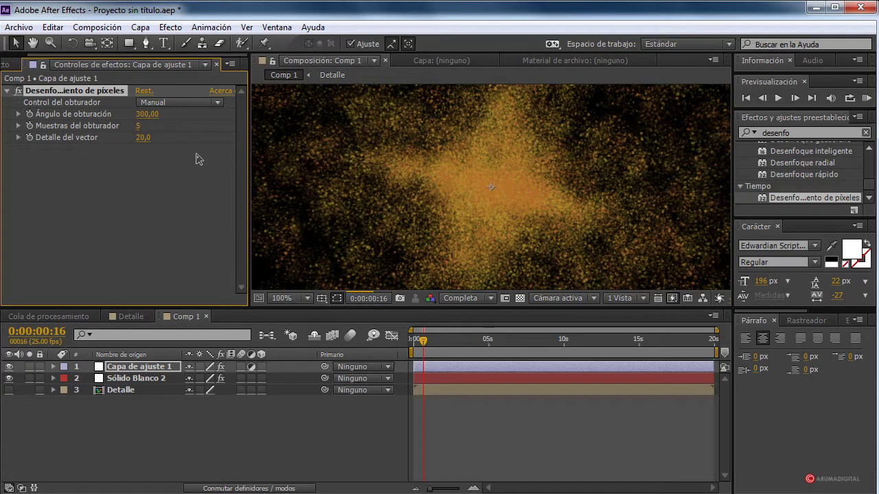
mouse_move(422, 340)
left_mouse_down()
mouse_move(415, 342)
mouse_move(431, 349)
left_mouse_up()
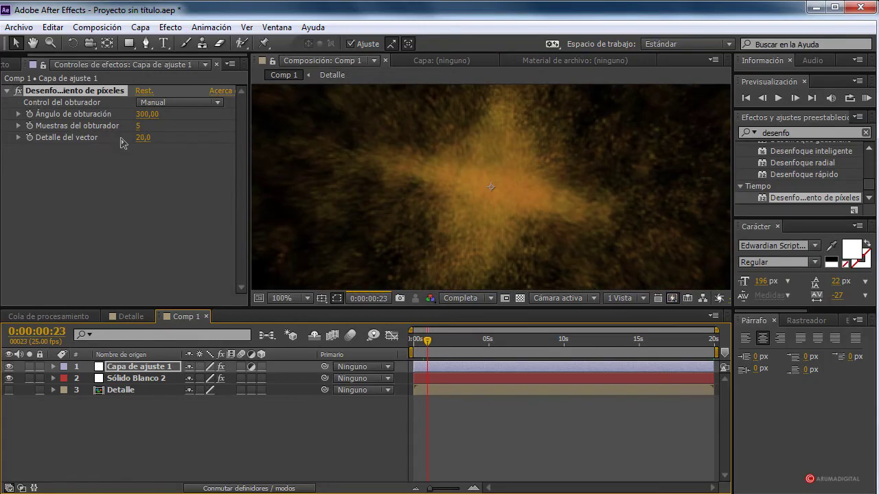
Step: Search the effects for "respland" and apply Resplandor to the adjustment layer
left_click(806, 131)
type("respland")
left_click_drag(801, 196, 91, 86)
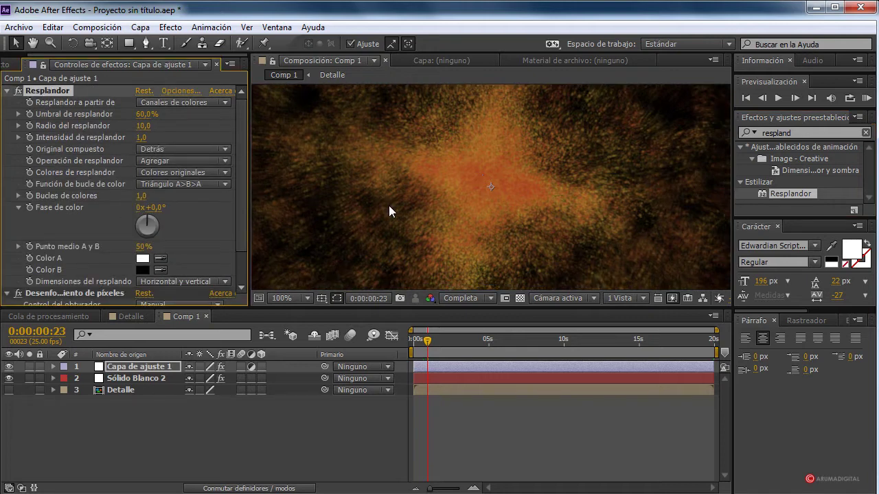
mouse_move(240, 169)
left_mouse_down()
mouse_move(242, 192)
mouse_move(250, 159)
left_mouse_up()
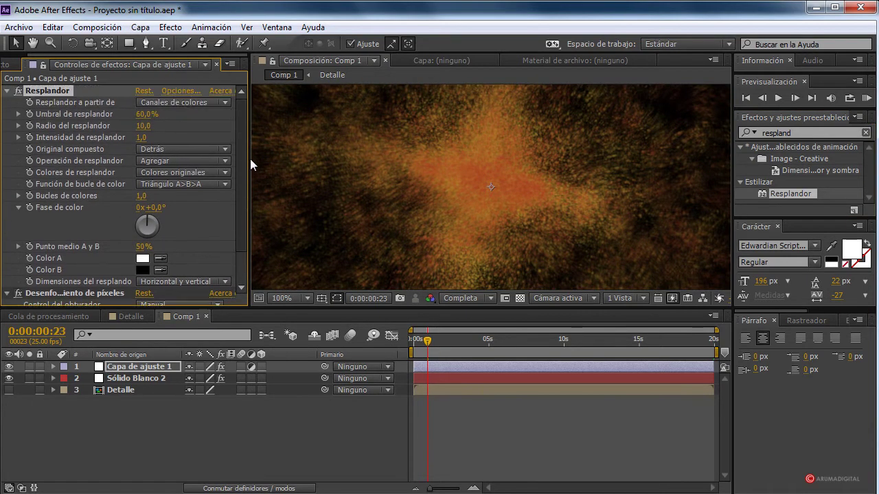
Step: Reorder Resplandor below the pixel motion blur on the adjustment layer and check the glow at 0:00:01:10
left_click(7, 90)
left_click(6, 102)
left_click_drag(55, 96, 58, 122)
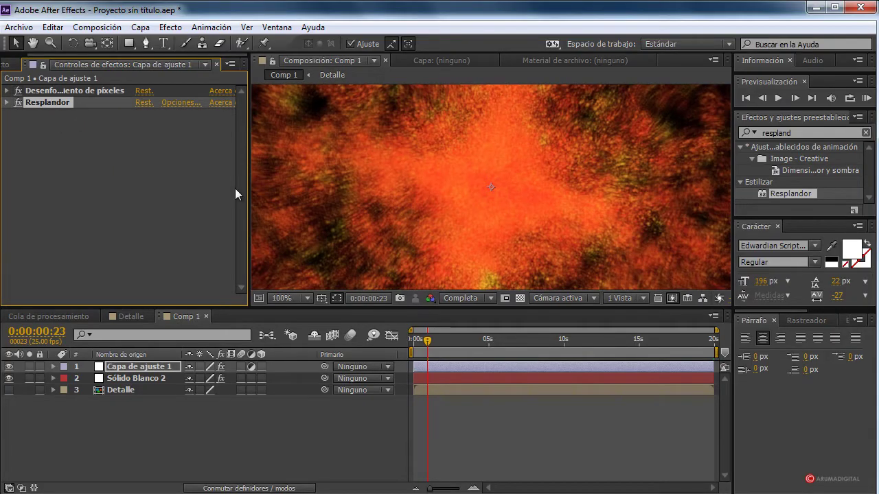
left_click_drag(427, 341, 433, 345)
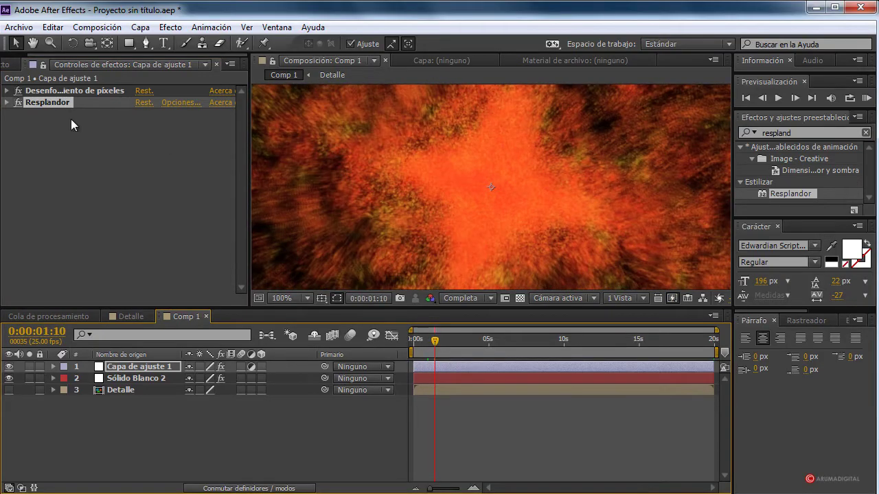
Step: Set Resplandor's threshold to 36,1%, radius to 12,0 and intensity to 0,6, and review the glow around 0:00:01:07
left_click(7, 102)
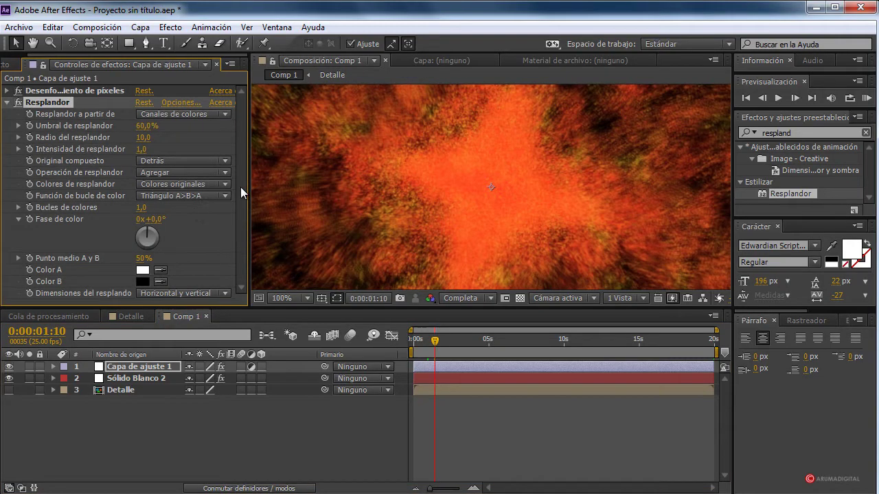
left_click_drag(140, 127, 92, 122)
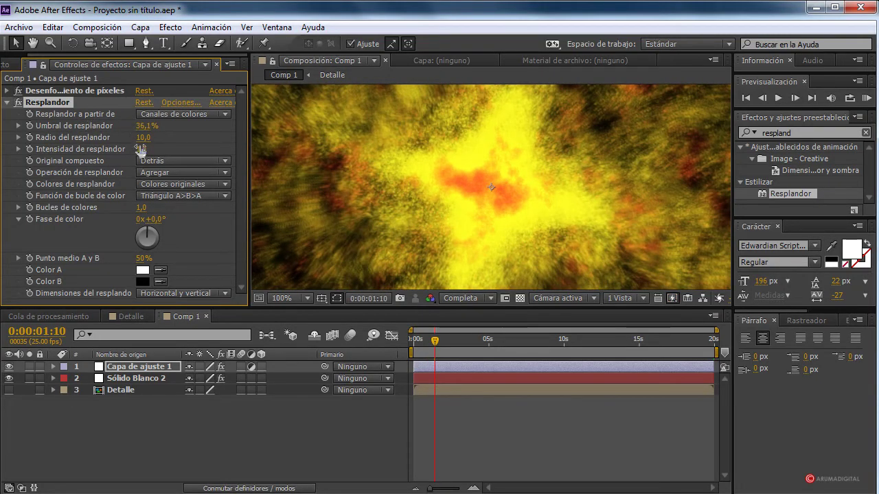
left_click_drag(141, 137, 110, 148)
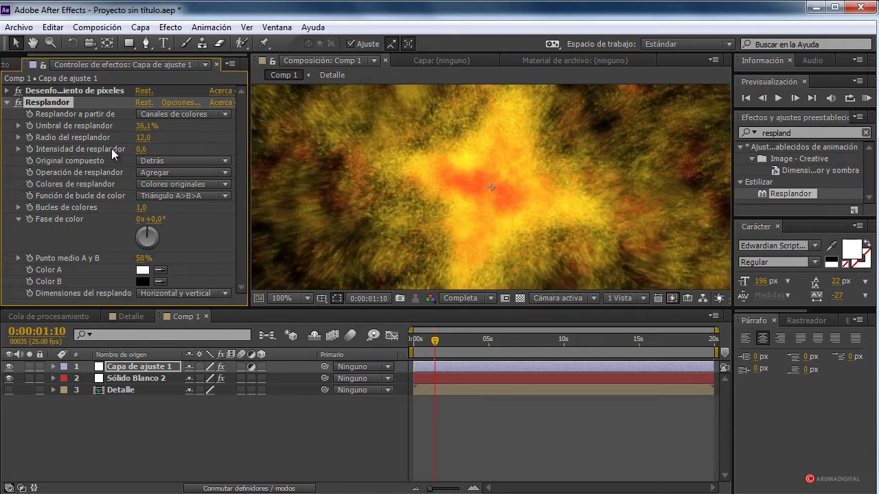
mouse_move(435, 341)
left_mouse_down()
mouse_move(411, 345)
mouse_move(434, 342)
left_mouse_up()
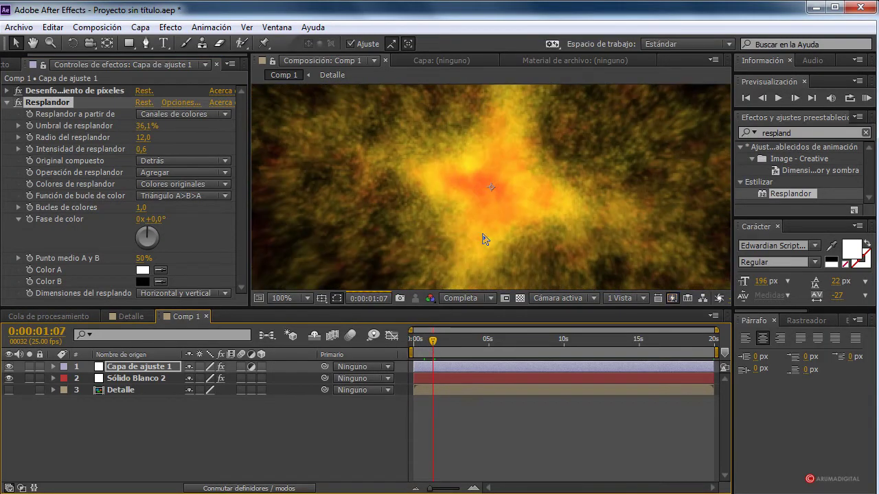
Step: At 0:00:00:00, keyframe the white solid's Effect Camera with Distance 1,85 and Rotation Y 36°
left_click_drag(434, 342, 404, 345)
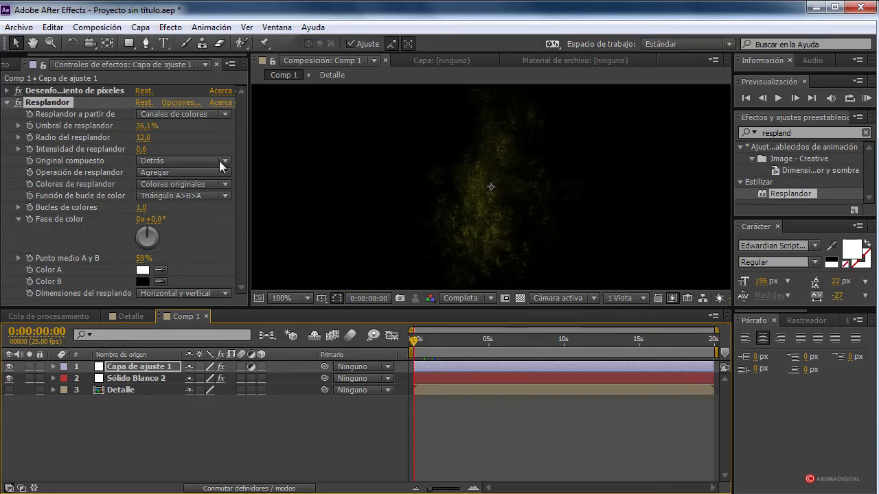
left_click(134, 377)
left_click(6, 91)
scroll(89, 199, "down", 6)
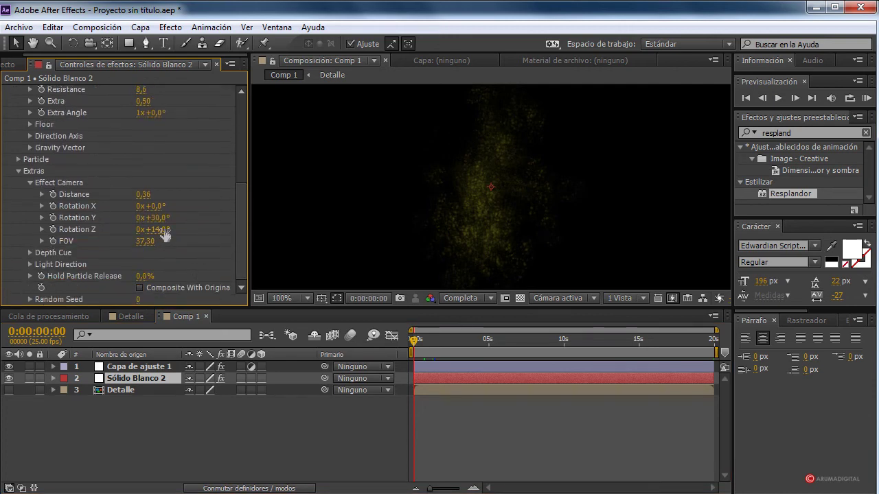
mouse_move(163, 218)
left_mouse_down()
mouse_move(178, 213)
mouse_move(159, 214)
left_mouse_up()
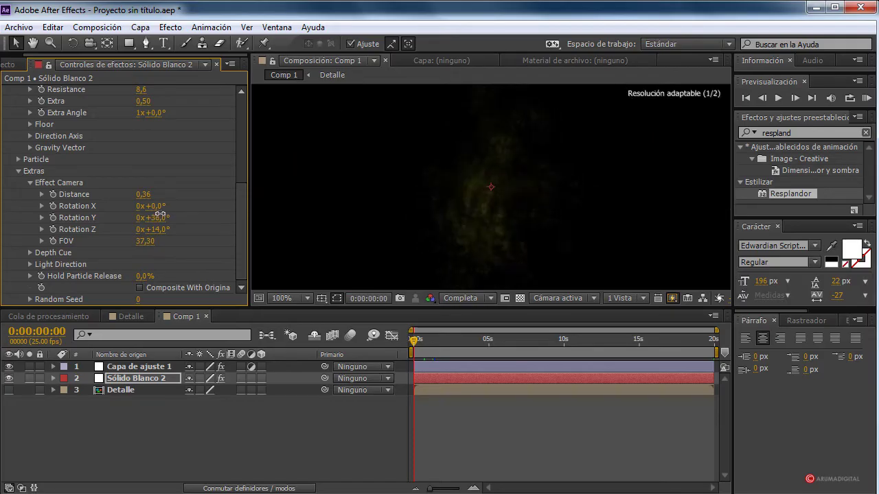
left_click_drag(159, 214, 248, 198)
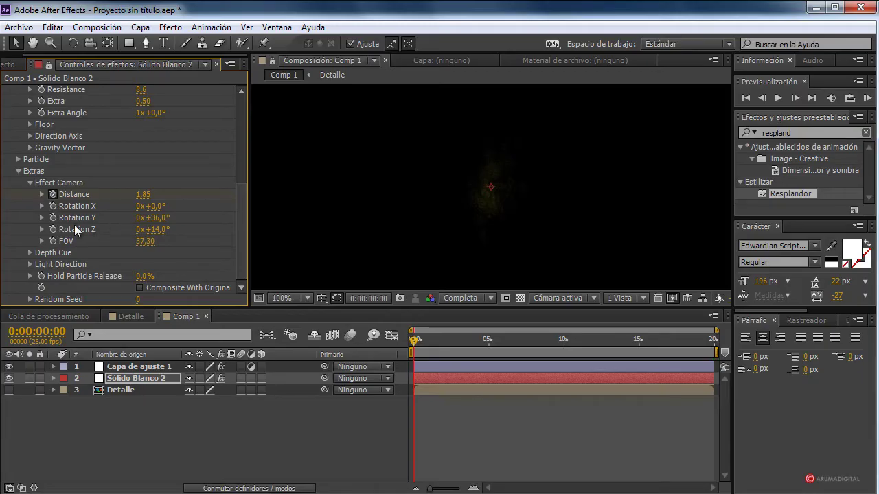
left_click(53, 218)
Step: At 0:00:09:24, keyframe the Effect Camera with Distance -0,11 and Rotation Y 1x+173°, and scrub back to 0:00:07:12 to review the motion
left_click_drag(414, 344, 564, 350)
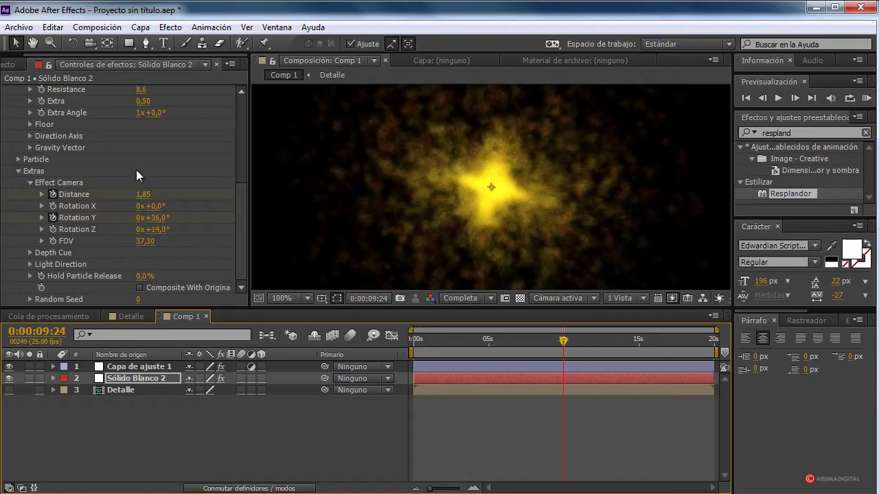
left_click_drag(143, 195, 10, 197)
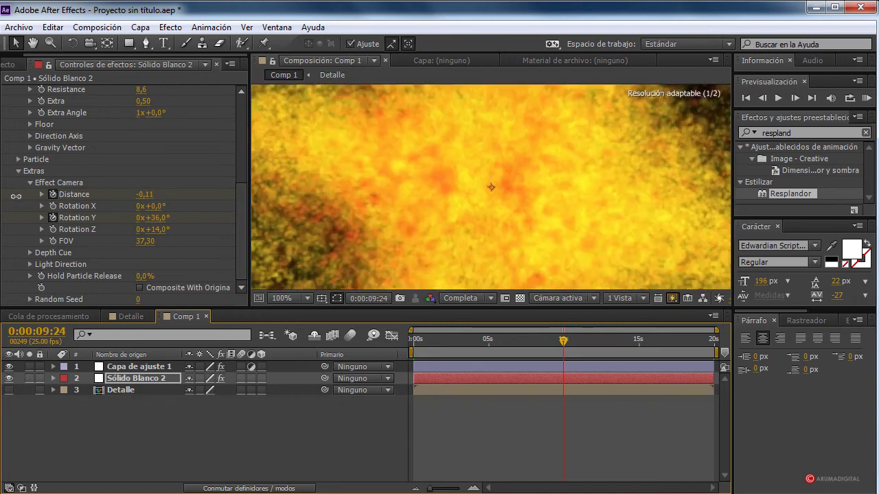
left_click(157, 215)
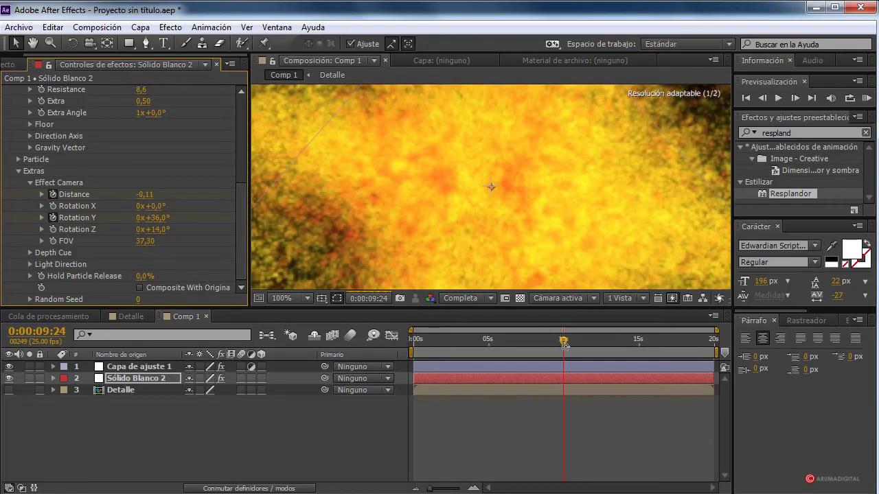
left_click_drag(159, 217, 300, 220)
left_click_drag(389, 222, 505, 224)
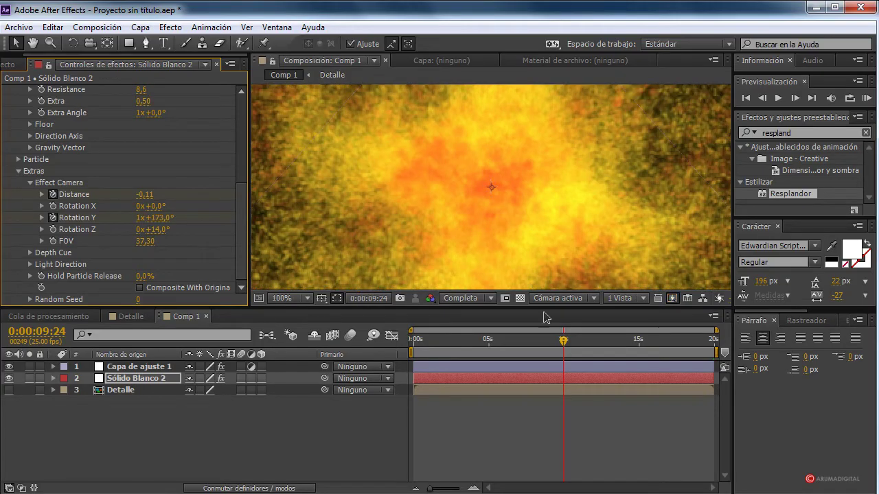
left_click_drag(563, 343, 528, 347)
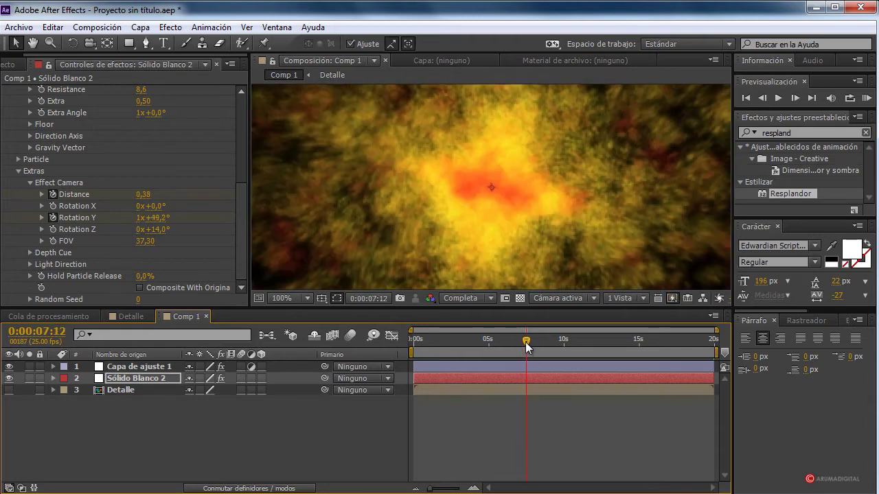
Step: Reduce the particle Birth Rate to 30 and scrub to 0:00:09:15 to check the result
left_click_drag(245, 206, 246, 96)
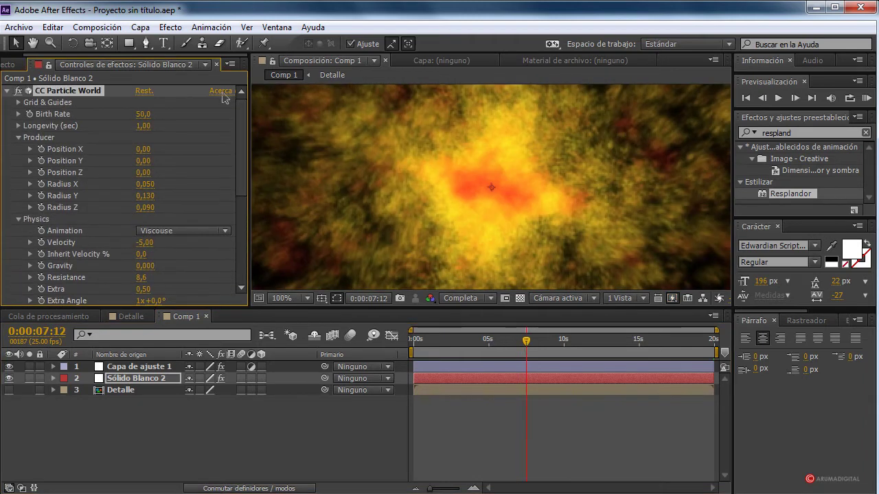
left_click(144, 114)
type("30")
key("Return")
left_click_drag(510, 341, 562, 343)
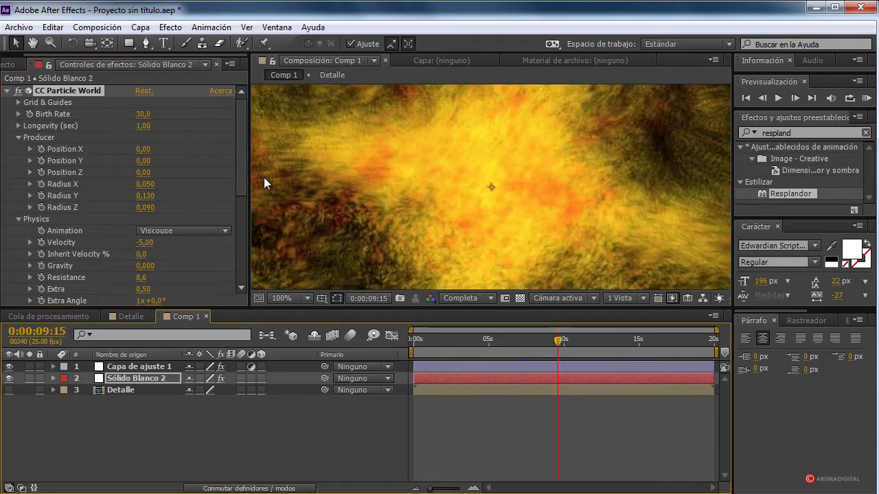
Step: Return to the start of the composition and play a preview of the glowing particle animation
left_click_drag(558, 347, 398, 340)
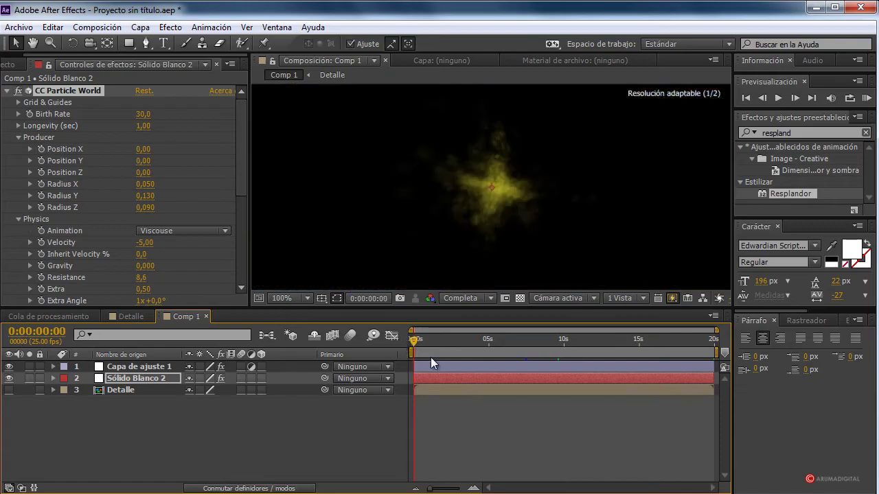
left_click(779, 98)
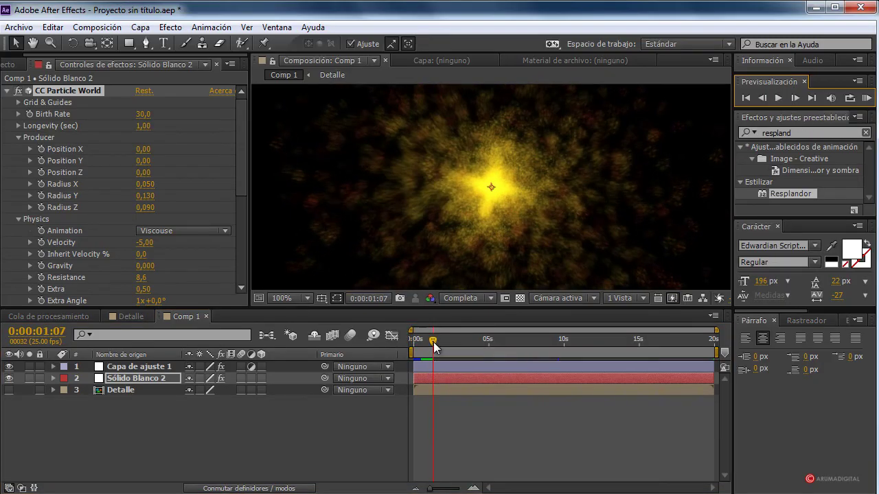
left_click(779, 98)
left_click(779, 98)
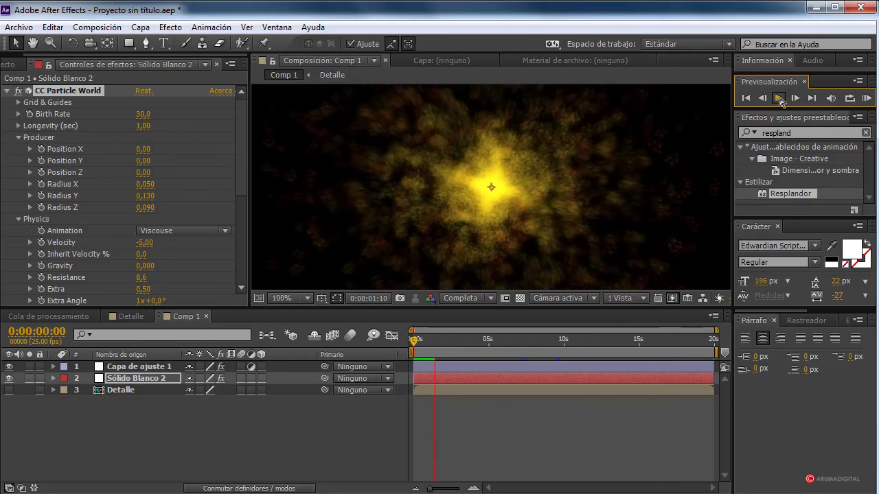
Step: Replay the opening of the particle animation from the start several times, and park the current time at 0:00:00:10
left_click(779, 98)
left_click_drag(433, 341, 414, 340)
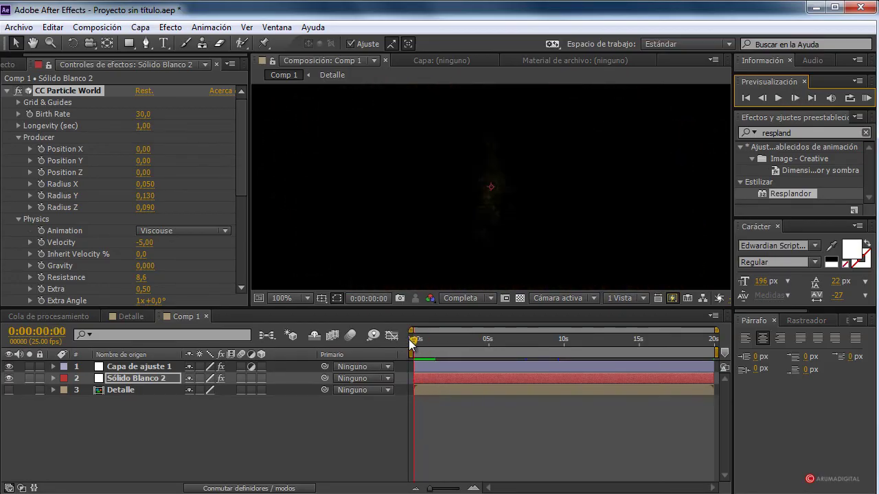
left_click(779, 98)
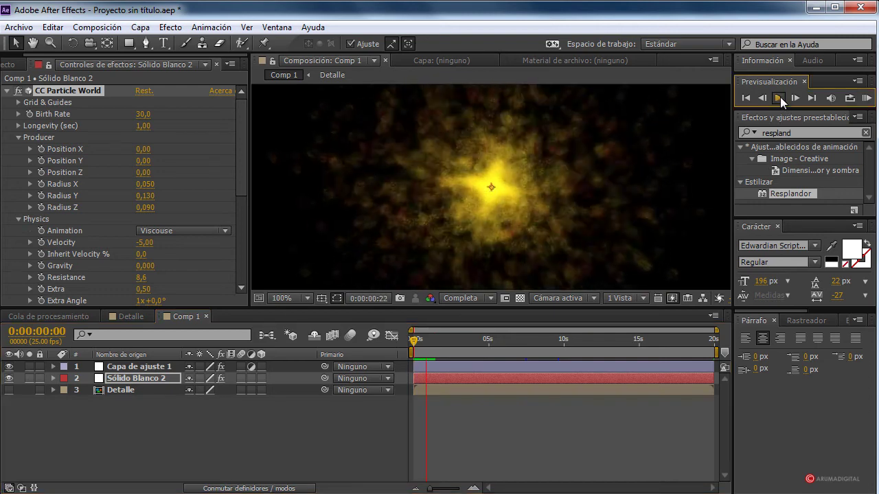
left_click_drag(435, 340, 414, 347)
left_click(779, 98)
left_click(434, 343)
left_click_drag(434, 348, 419, 346)
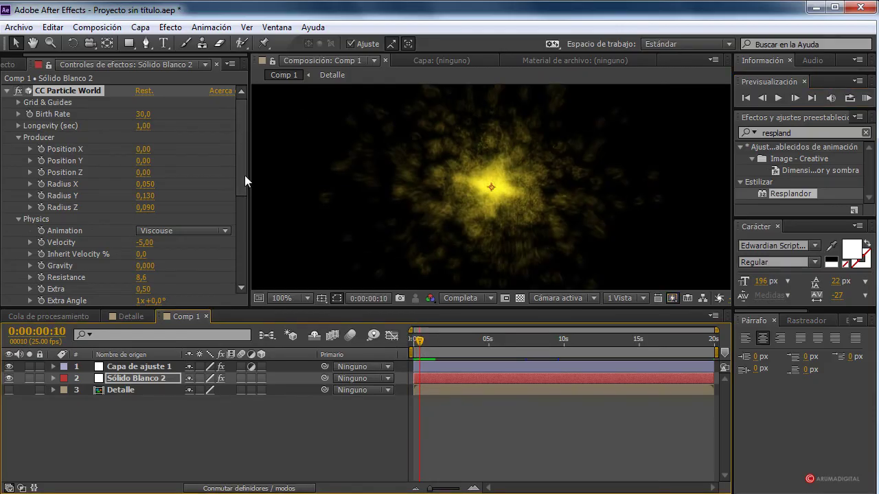
Step: Set the Death Size of the white solid's CC Particle World particles to 1,060, judging the effect at 0:00:00:17
scroll(245, 193, "down", 5)
scroll(254, 226, "up", 3)
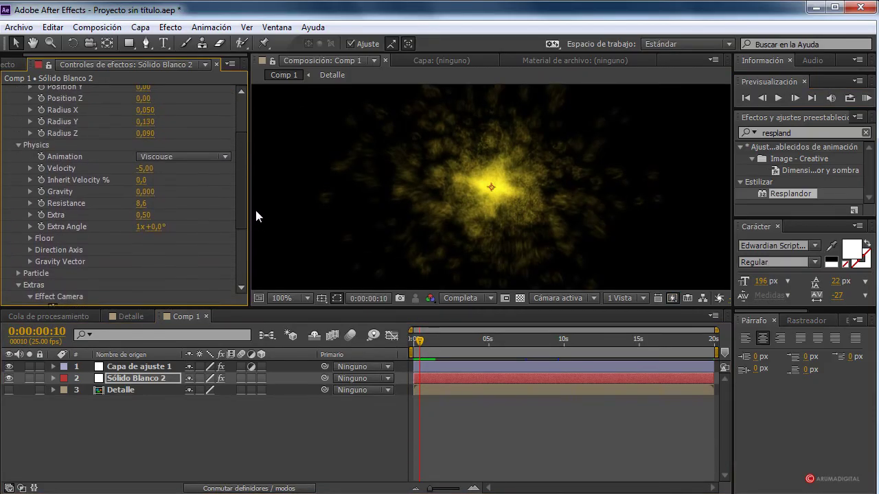
scroll(244, 199, "down", 3)
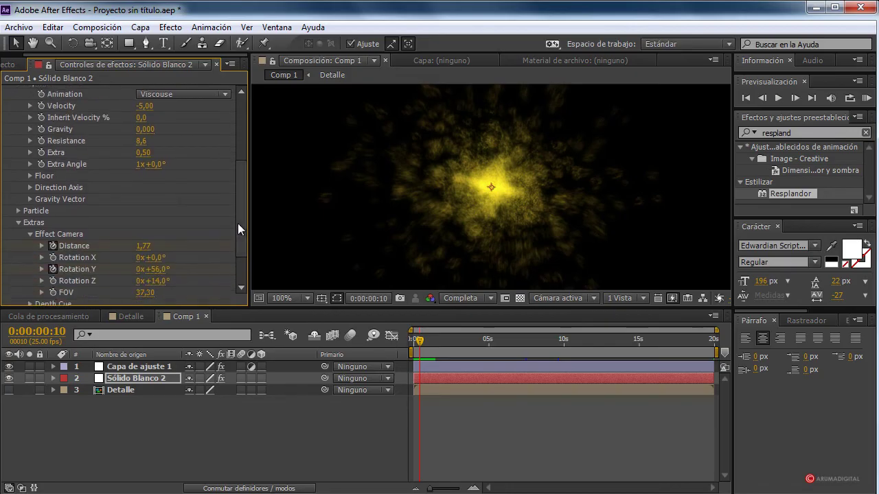
left_click(19, 211)
scroll(103, 223, "down", 3)
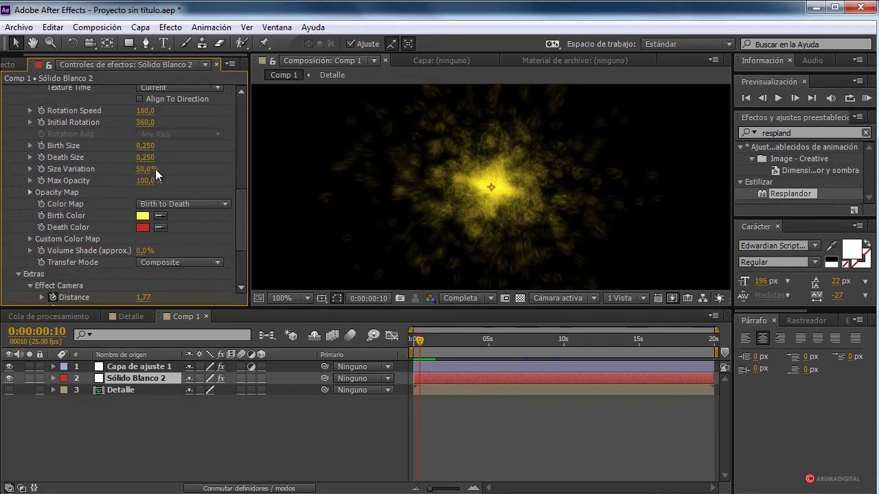
left_click_drag(145, 158, 216, 158)
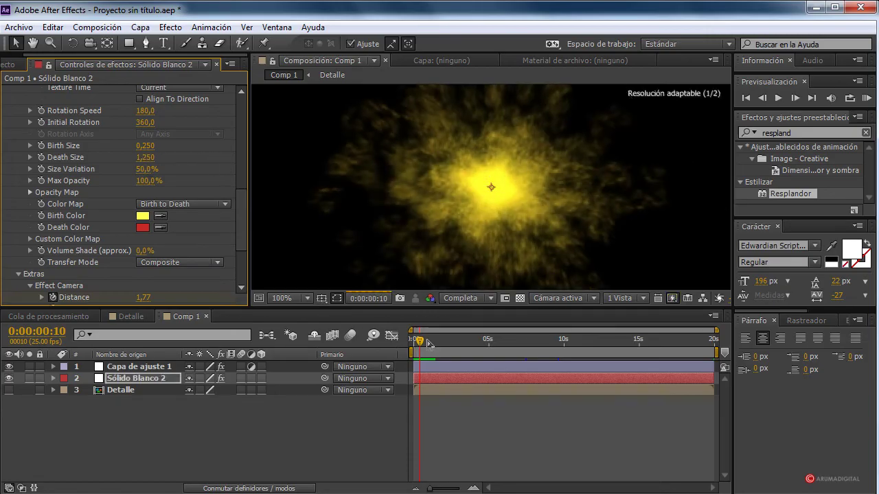
left_click_drag(420, 341, 427, 343)
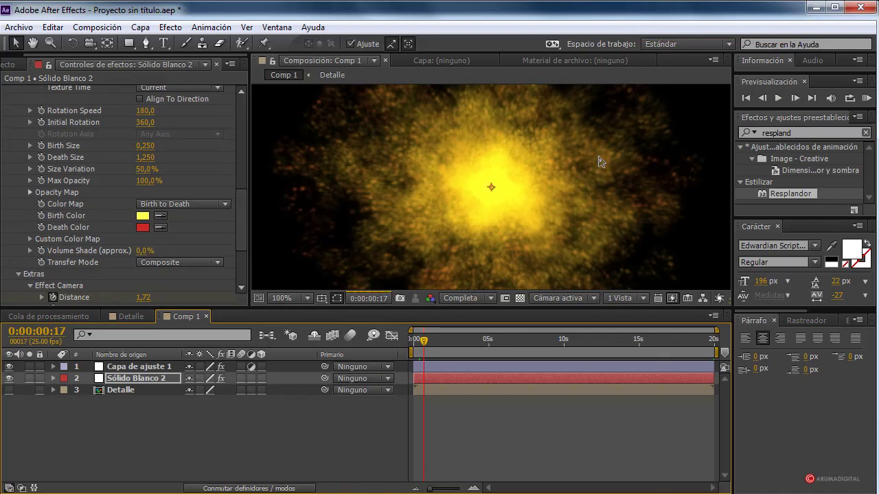
left_click_drag(145, 158, 133, 157)
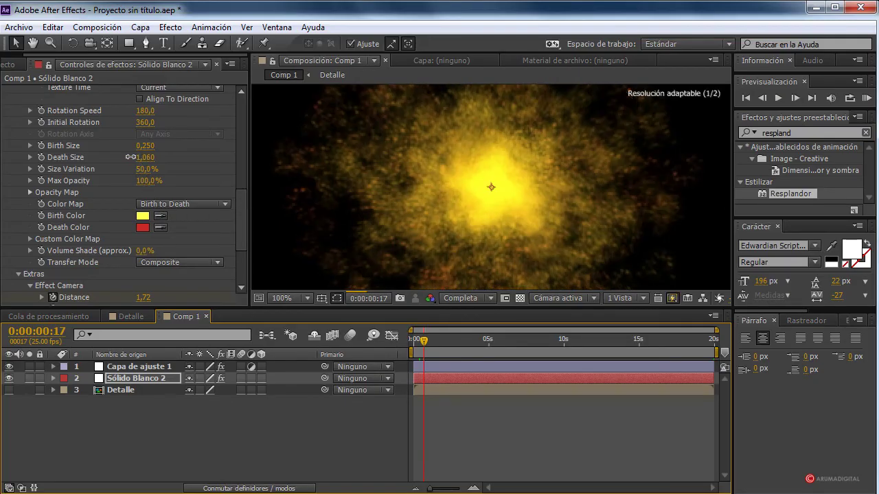
left_click(245, 223)
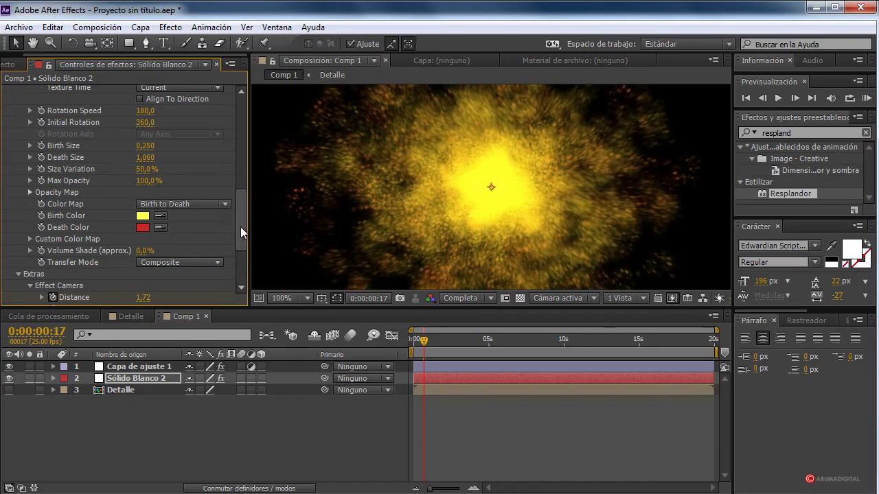
Step: Show the project's list of compositions and solids
left_click(8, 64)
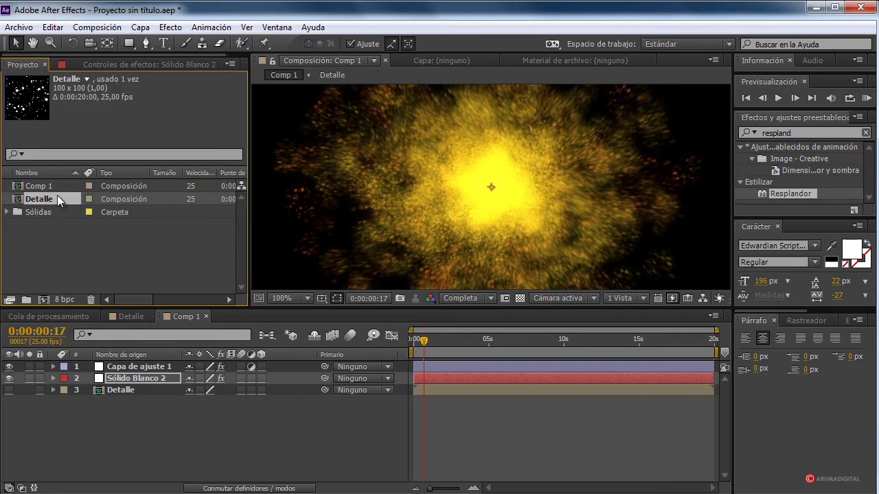